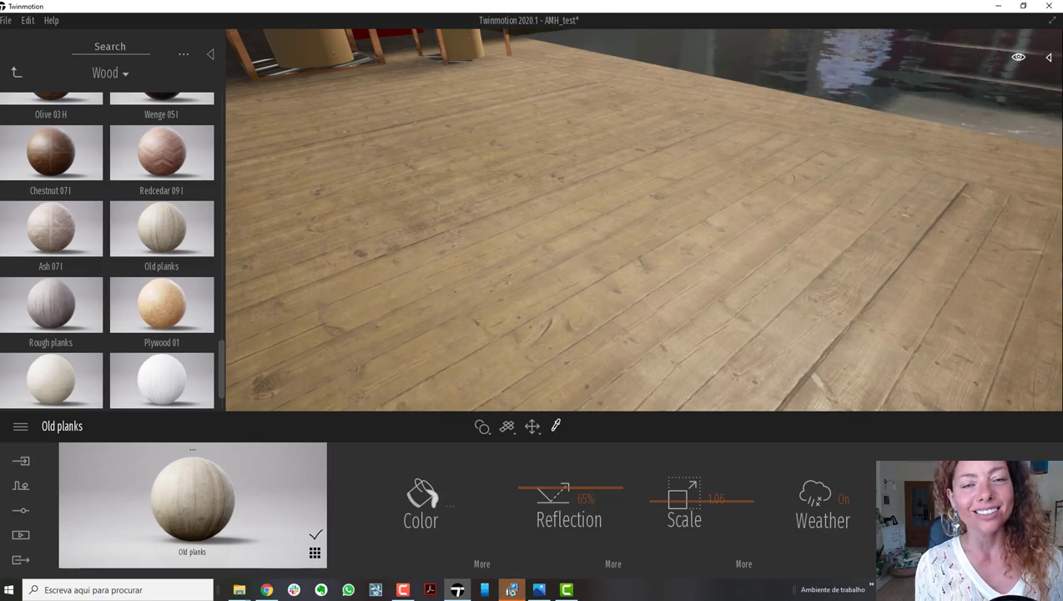
pyautogui.hotkey('ctrl', 's')
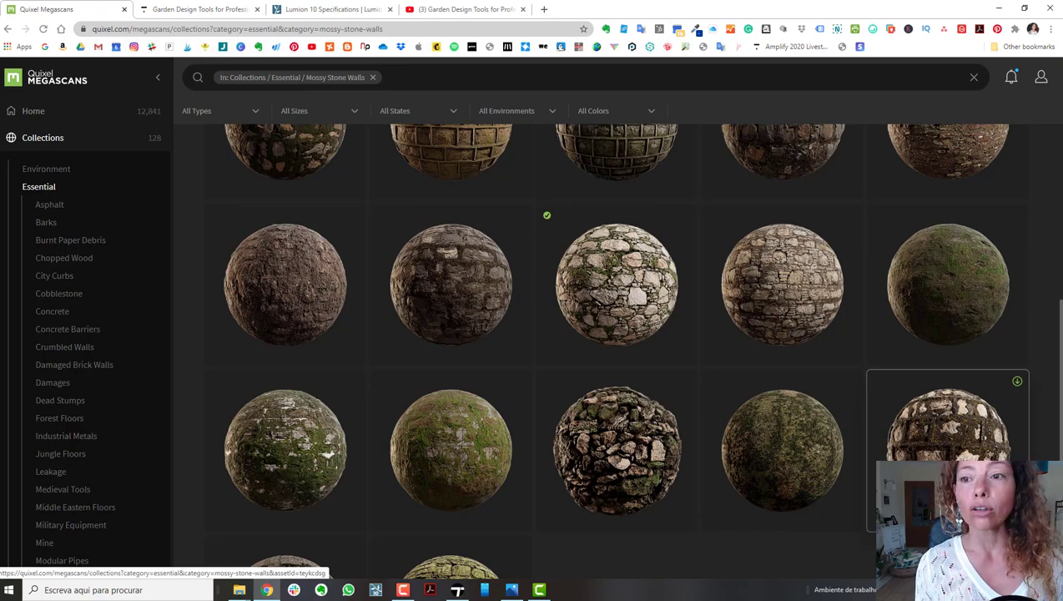
# Step: Look through the Essential category and the full Collections overview for available material collections in Quixel Megascans
pyautogui.scroll(5, 208, 464)
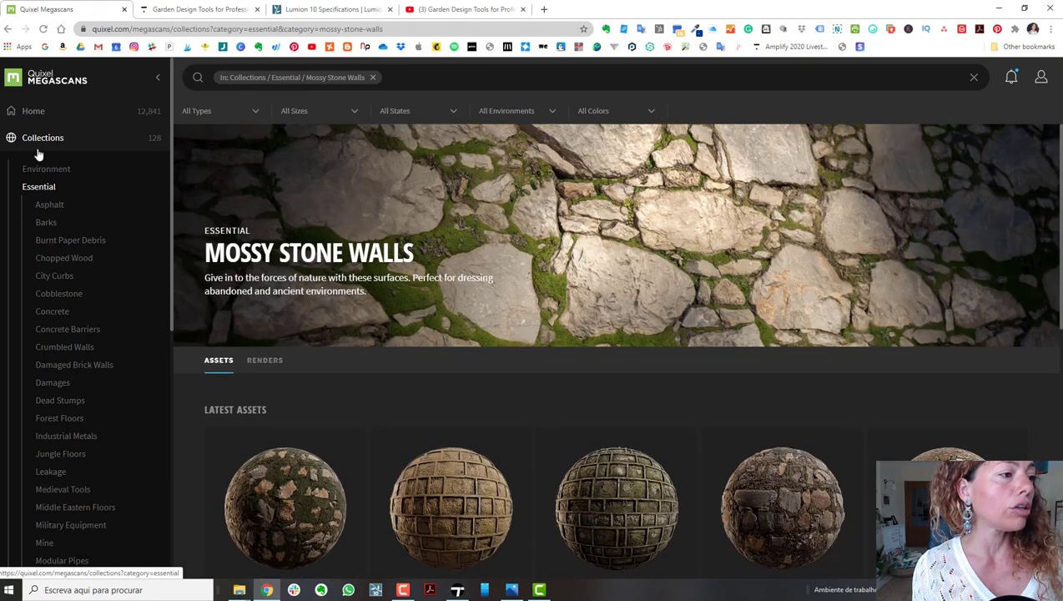
pyautogui.click(32, 190)
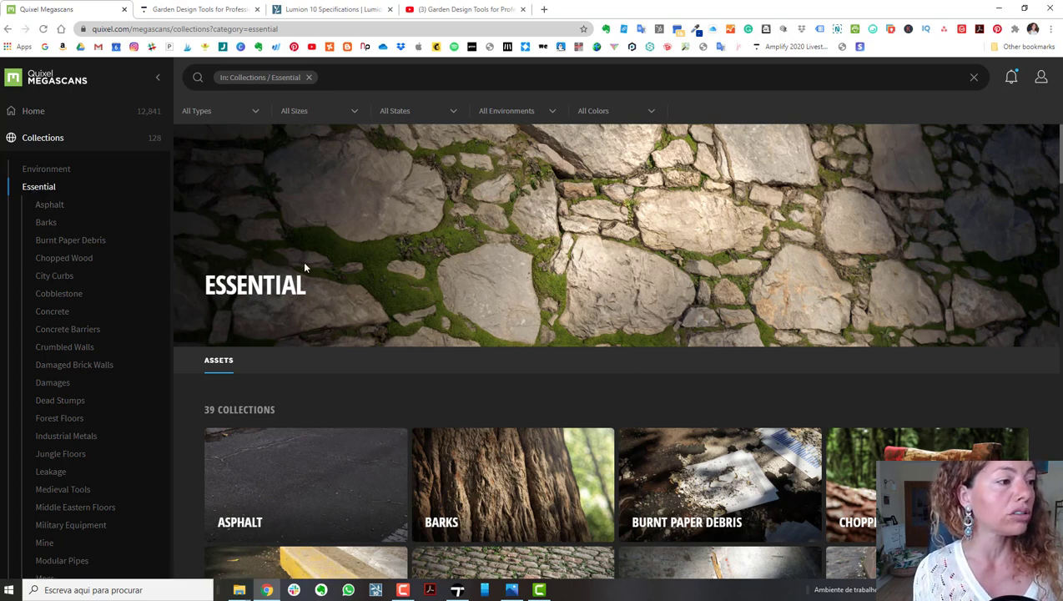
pyautogui.click(40, 140)
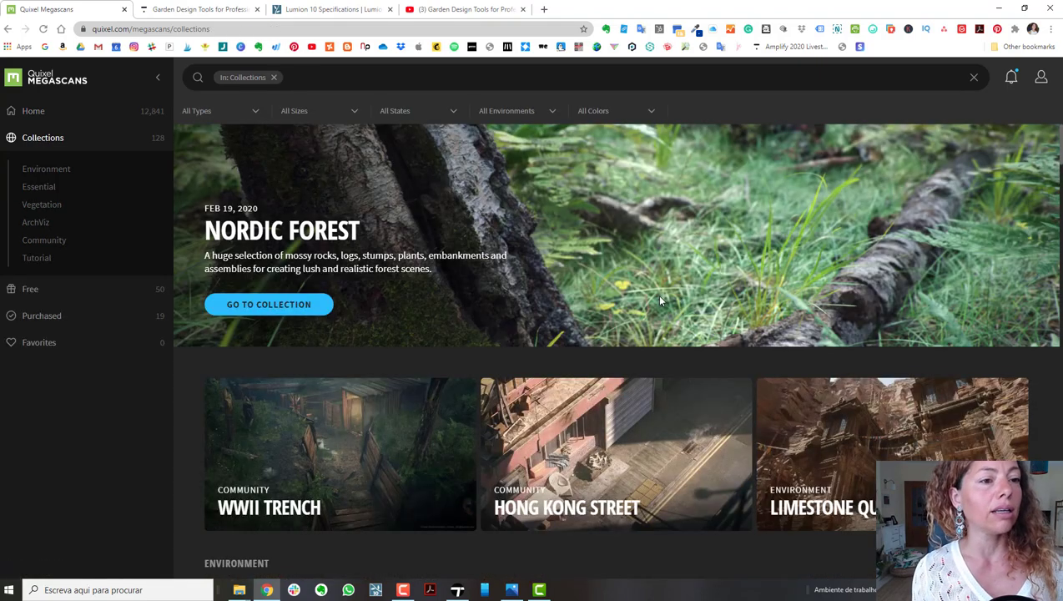
pyautogui.scroll(-5, 659, 301)
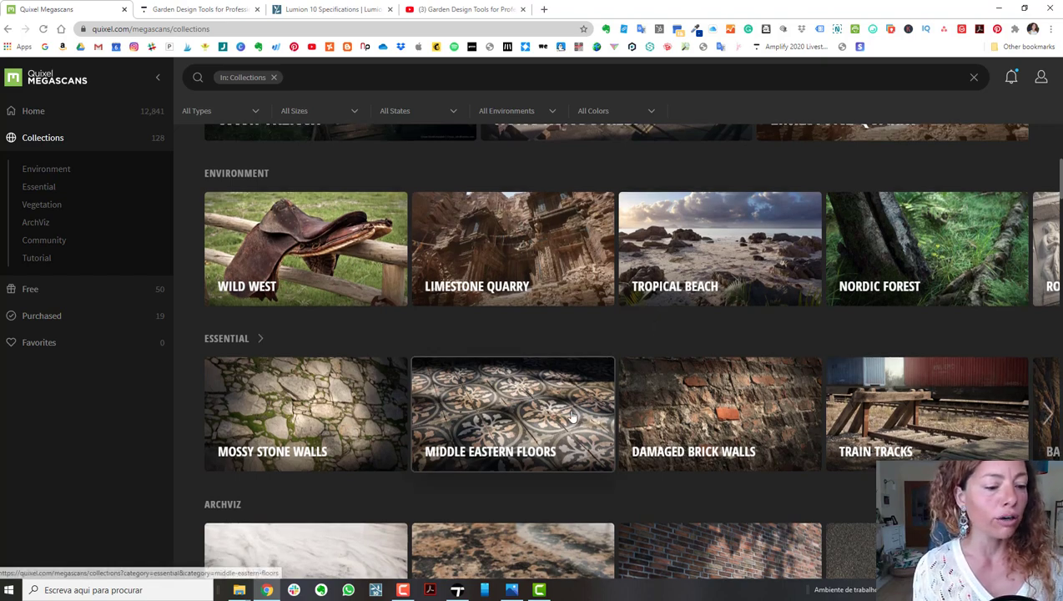
pyautogui.scroll(-2, 543, 404)
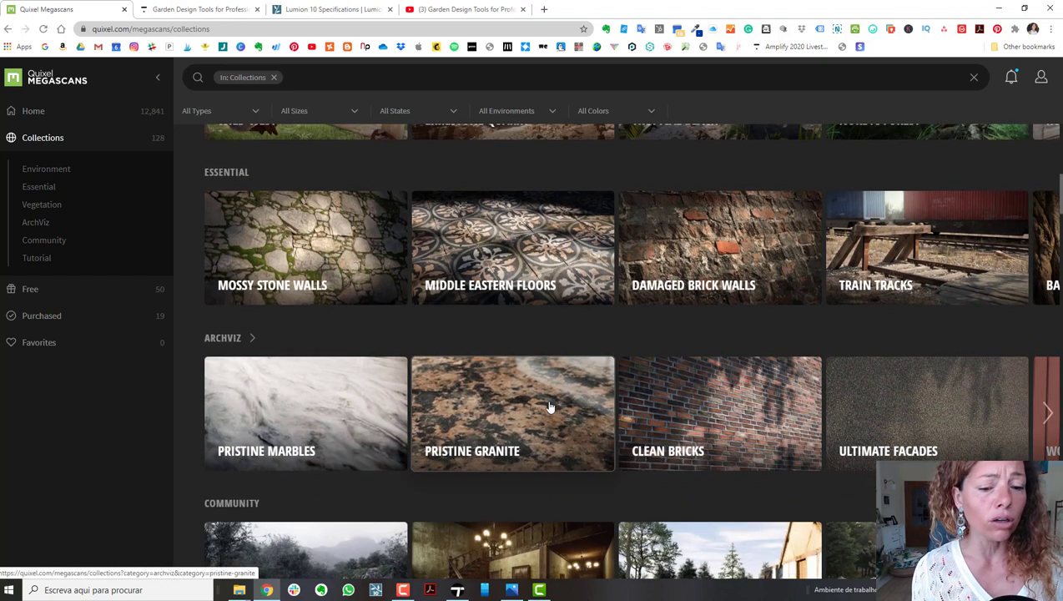
pyautogui.scroll(-2, 549, 405)
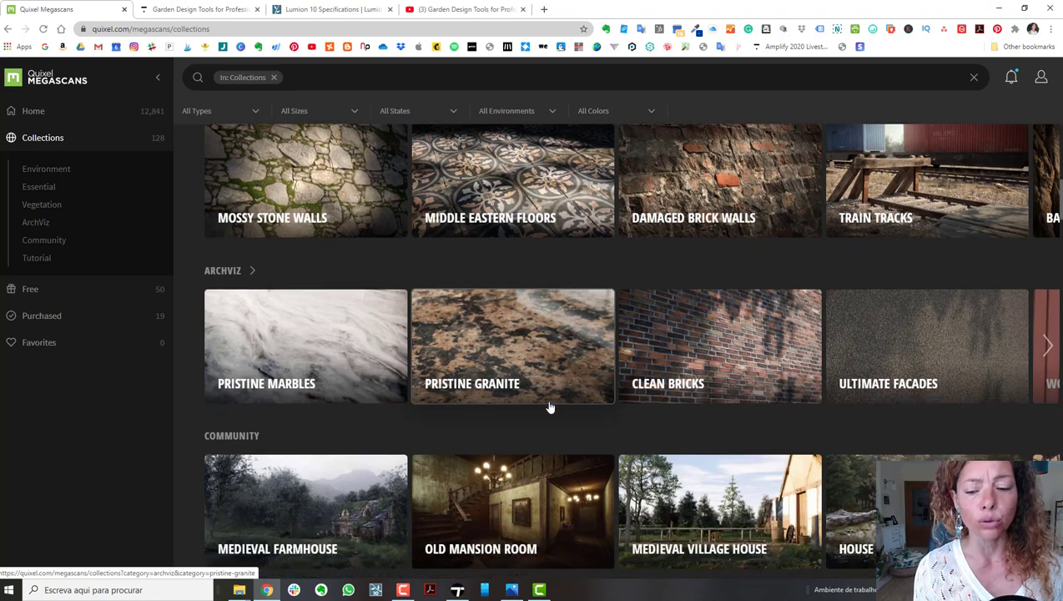
pyautogui.scroll(-3, 547, 405)
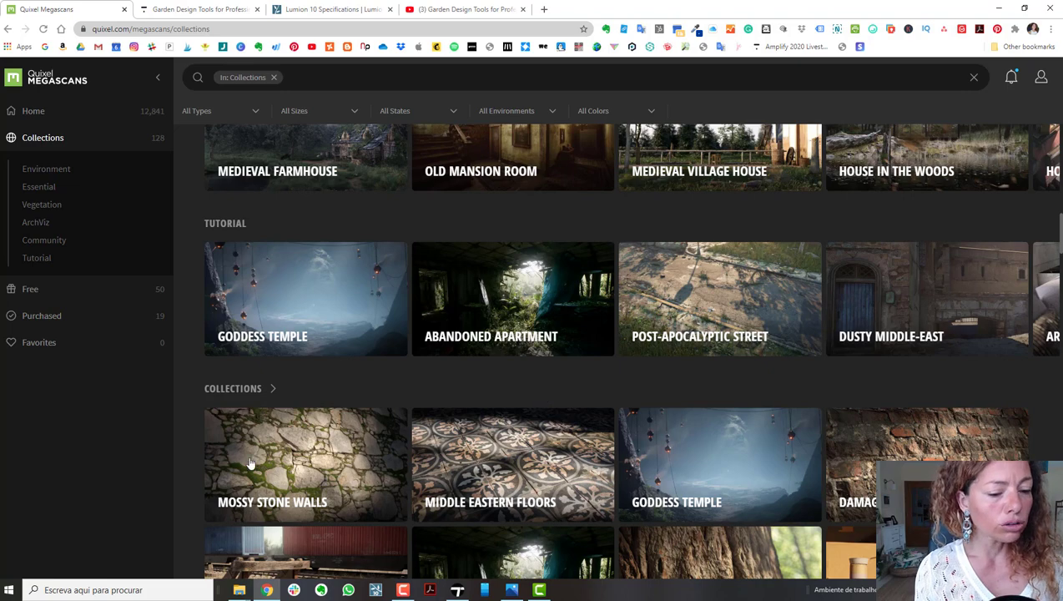
# Step: Open the Mossy Stone Wall 2x2 M asset from the Mossy Stone Walls collection
pyautogui.click(284, 456)
pyautogui.scroll(-4, 507, 360)
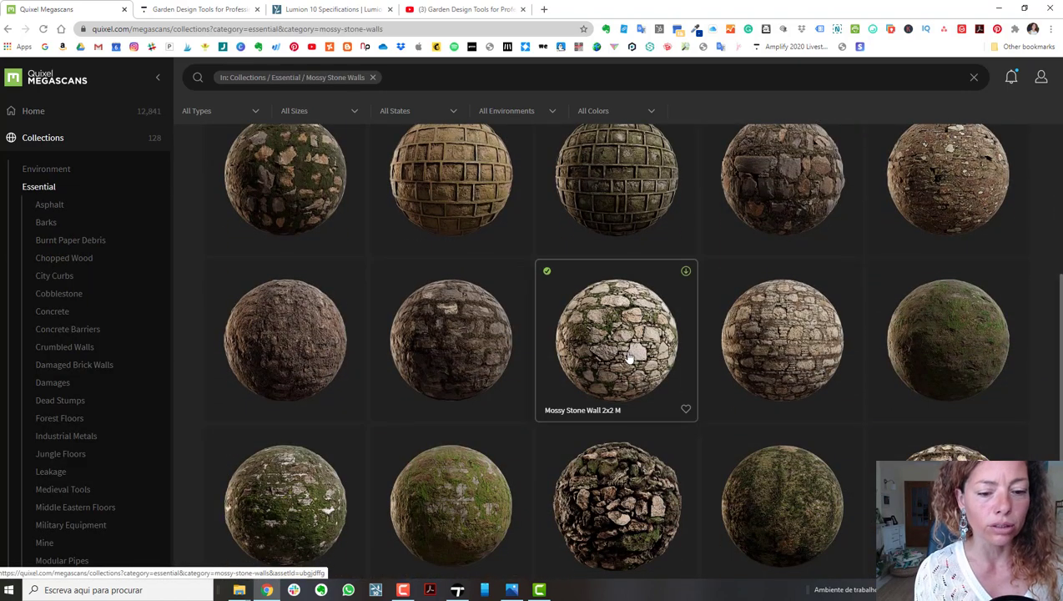
pyautogui.click(589, 355)
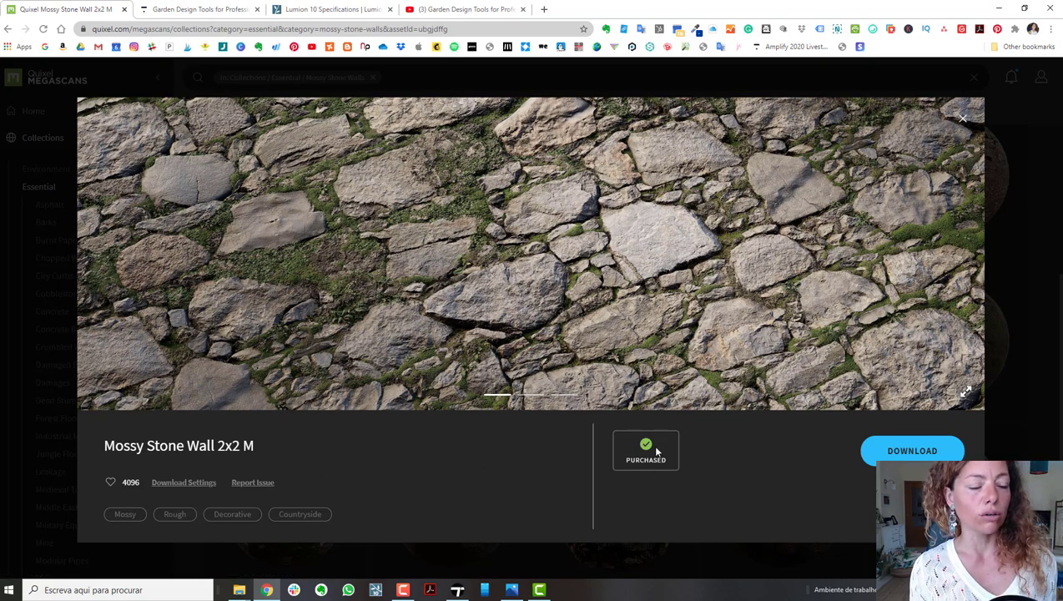
# Step: Review the asset's download settings, including the resolution choices and the texture maps to include, keeping 4K
pyautogui.click(165, 488)
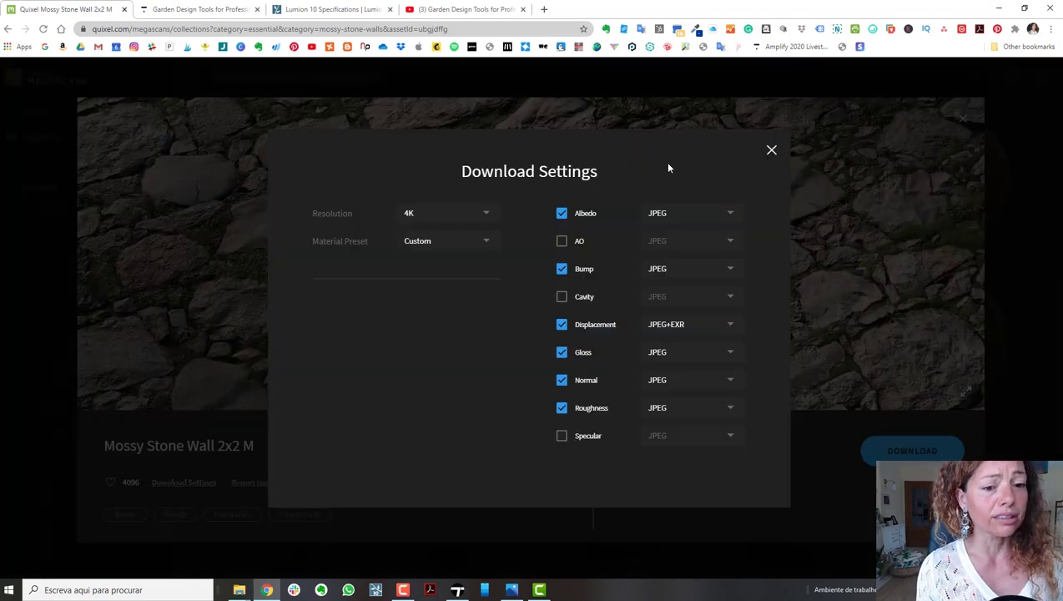
pyautogui.click(484, 215)
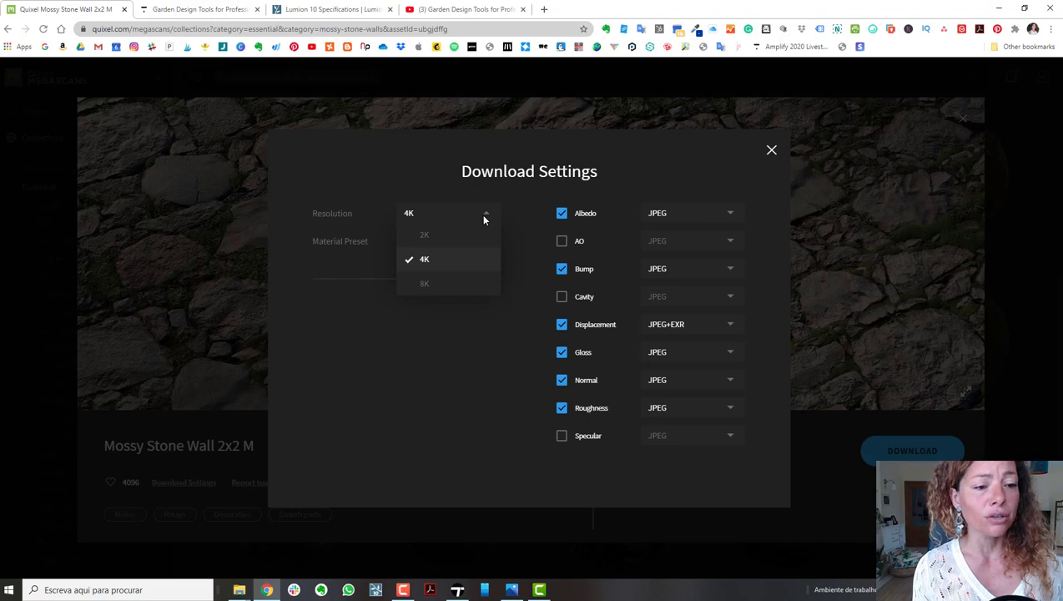
pyautogui.click(457, 327)
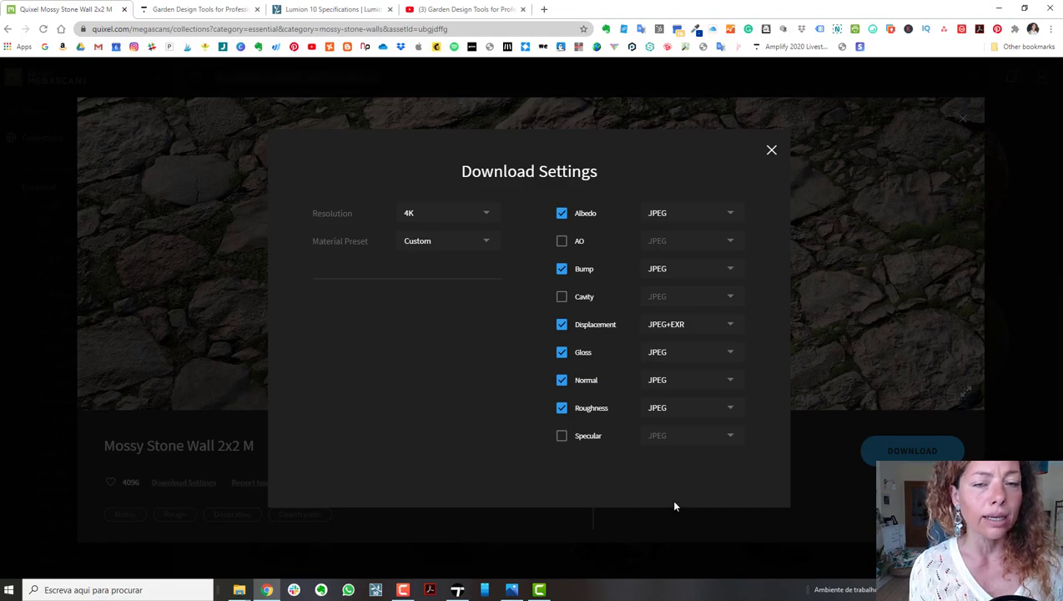
pyautogui.click(847, 495)
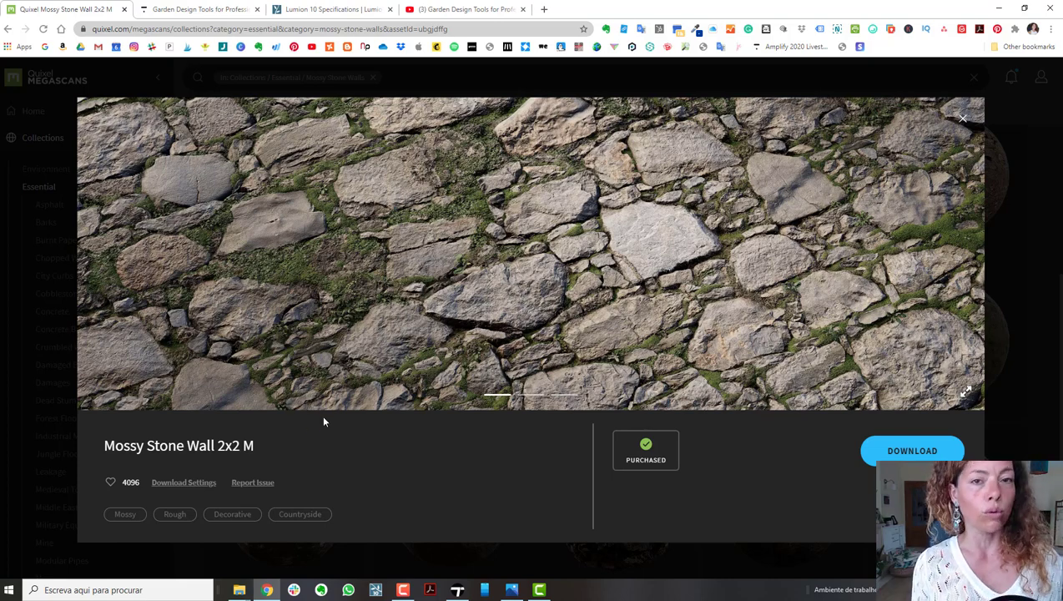
# Step: Switch to File Explorer and view the downloaded ubgjdffg_4K_Albedo image and the Stone_Wall surface preview image
pyautogui.click(240, 590)
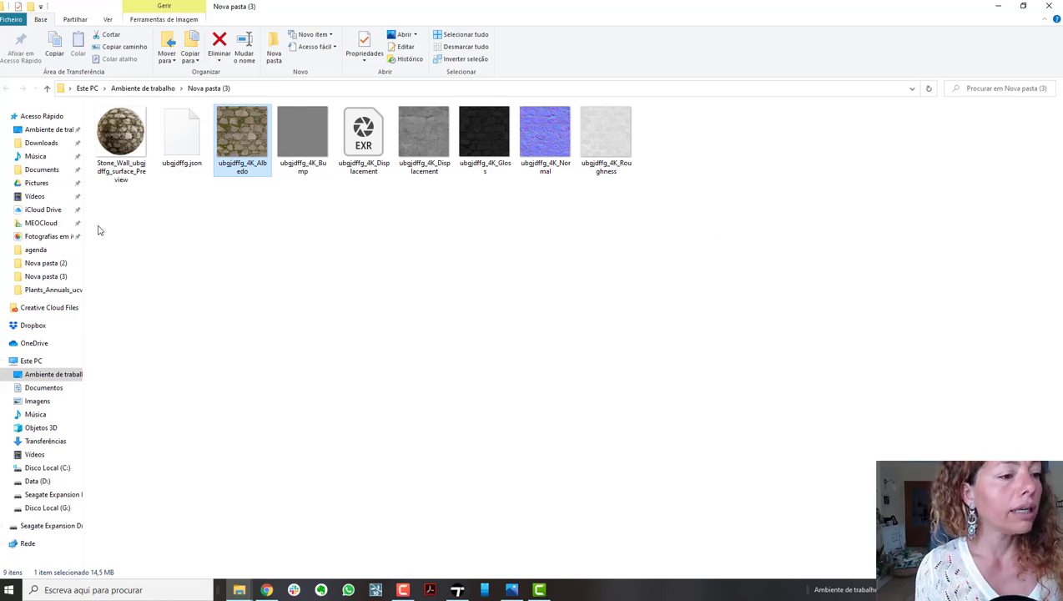
pyautogui.doubleClick(242, 134)
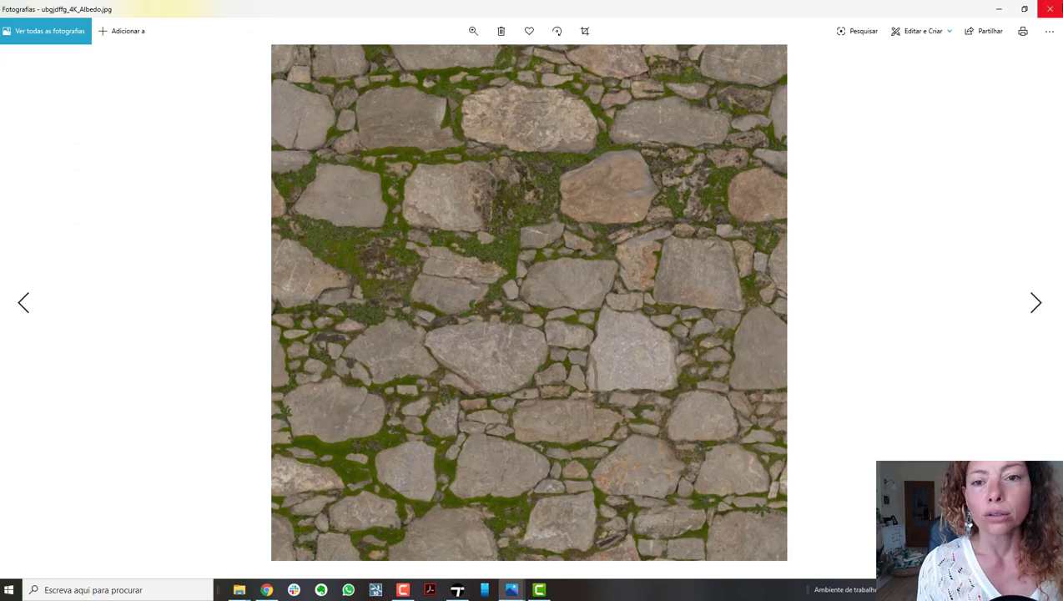
pyautogui.click(1049, 10)
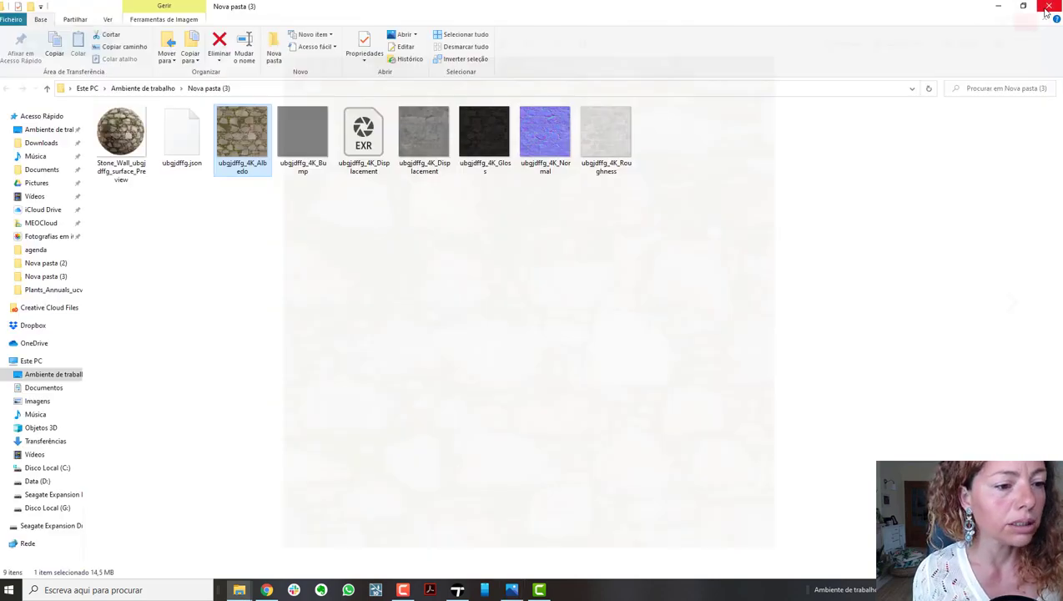
pyautogui.click(138, 140)
pyautogui.press('Return')
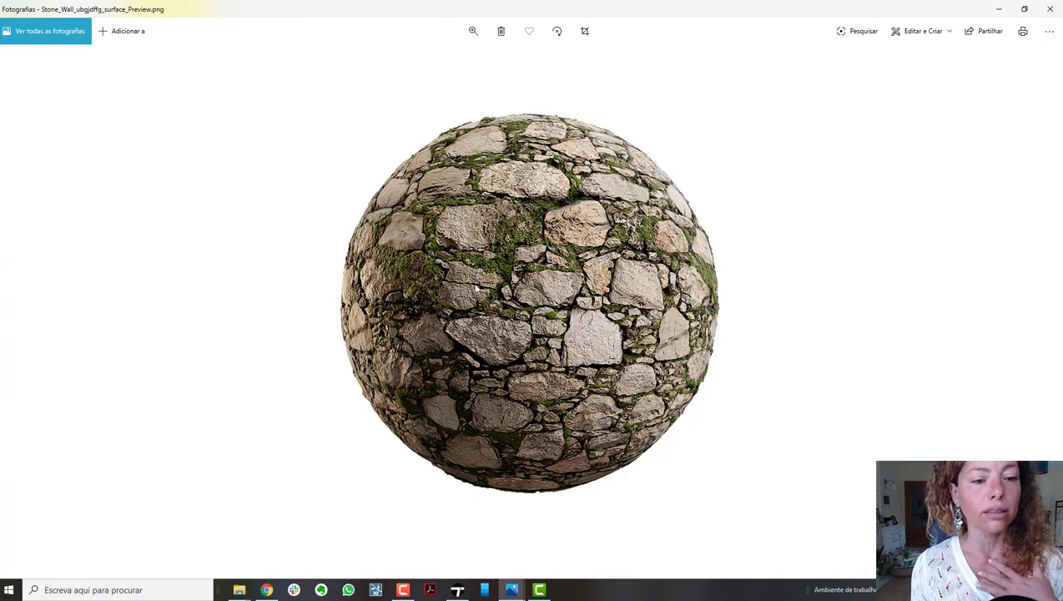
pyautogui.click(1044, 13)
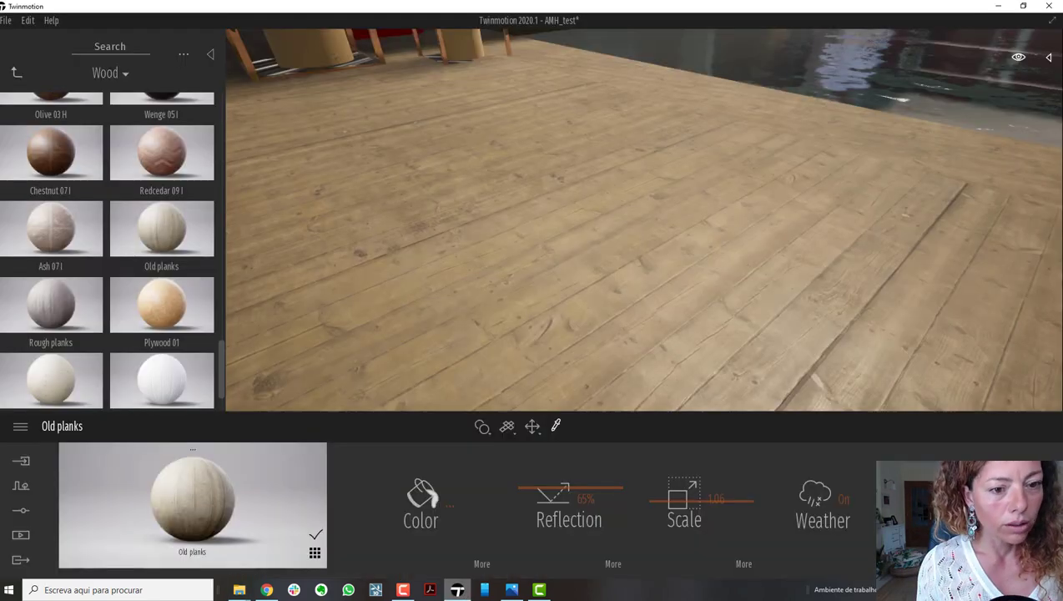
# Step: Switch to Twinmotion and sample the material of the garden's stone wall with the material picker
pyautogui.click(458, 589)
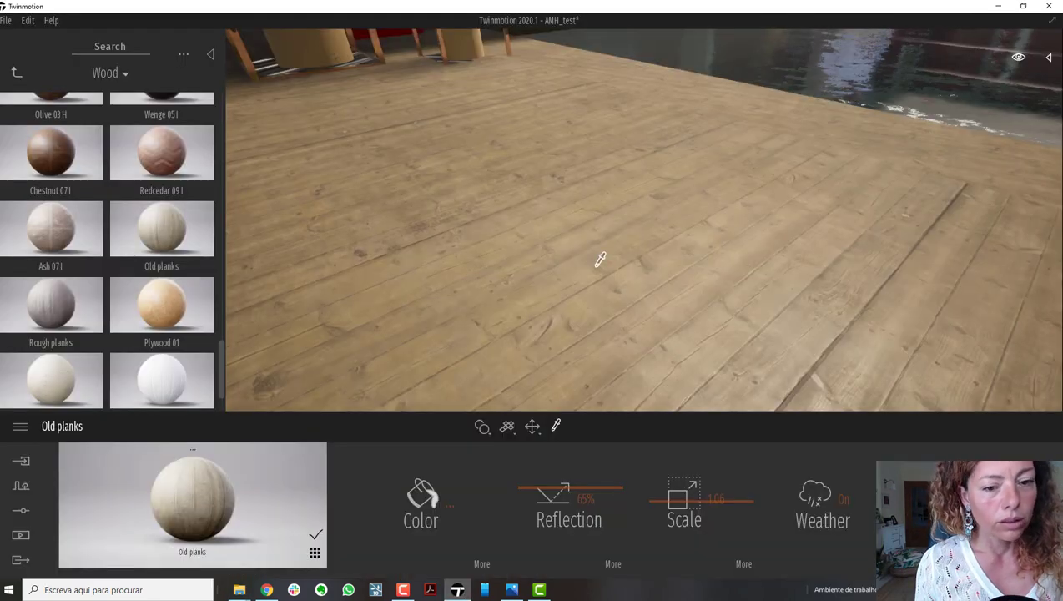
pyautogui.moveTo(565, 262)
pyautogui.mouseDown(button='right')
pyautogui.moveTo(539, 251)
pyautogui.moveTo(557, 242)
pyautogui.moveTo(540, 252)
pyautogui.mouseUp(button='right')
pyautogui.press('w')
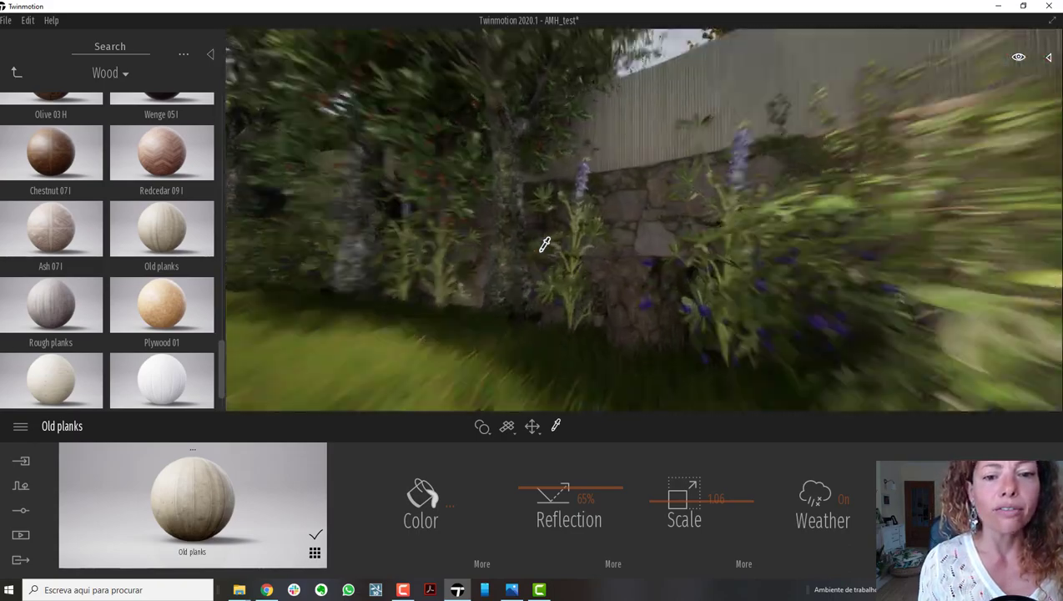
pyautogui.press('Up')
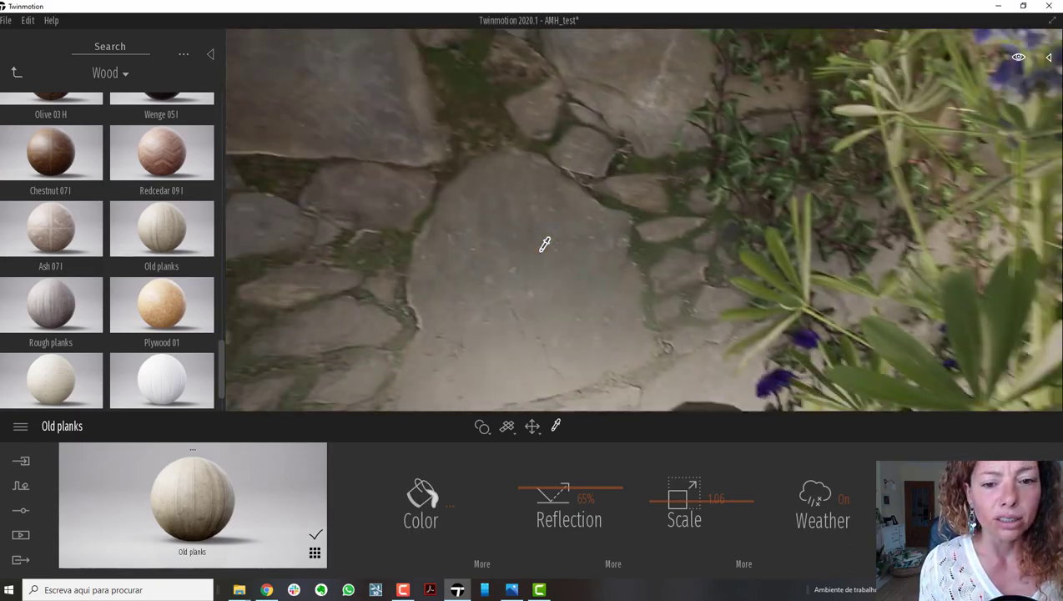
pyautogui.press('Down')
pyautogui.press('Up')
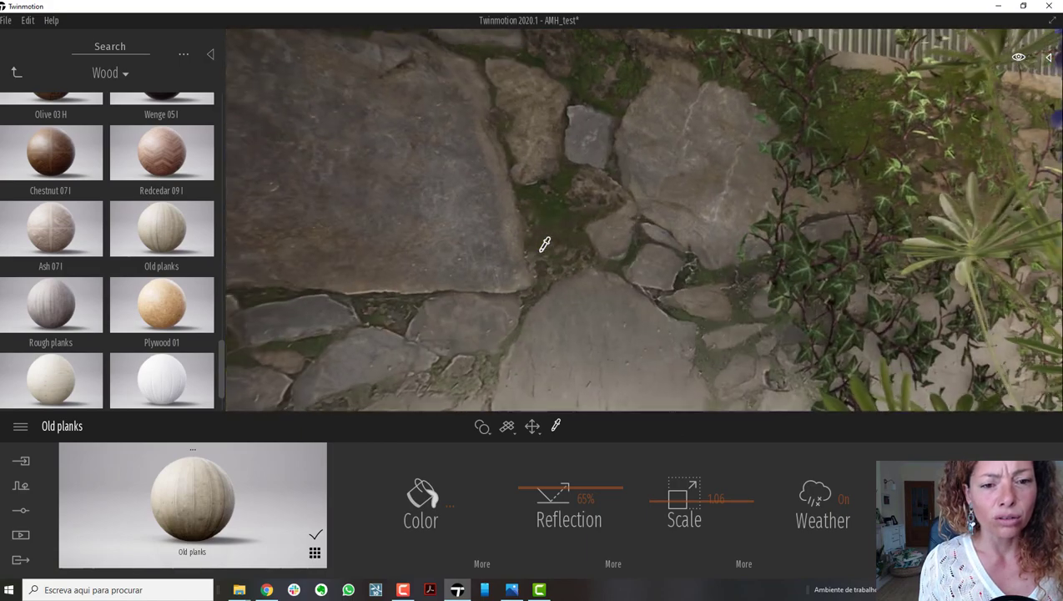
pyautogui.click(665, 288)
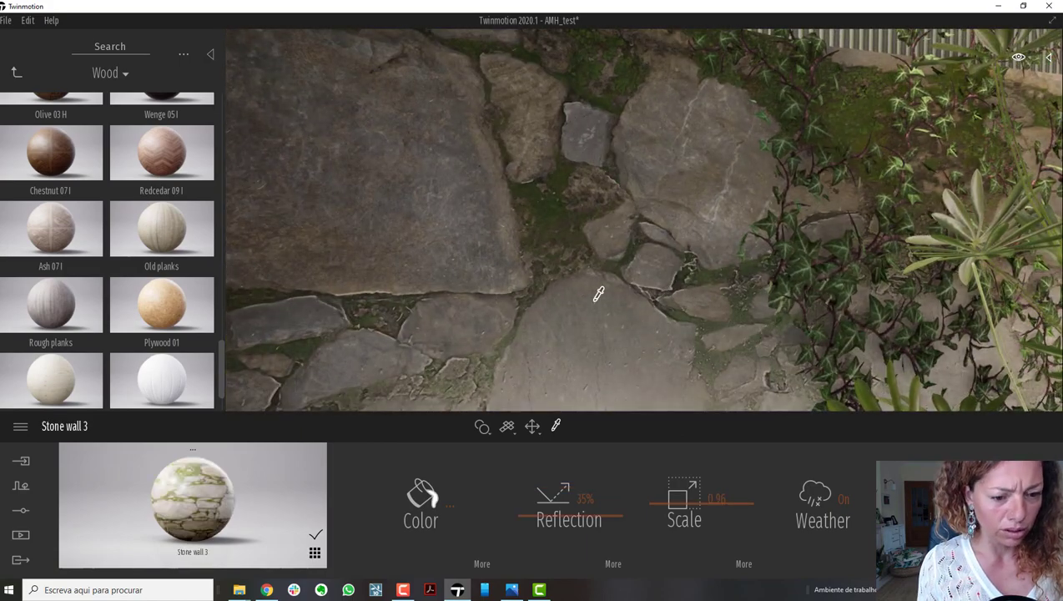
# Step: Inspect the stone wall up close and check the texture file assigned in its material's color settings
pyautogui.press('Down')
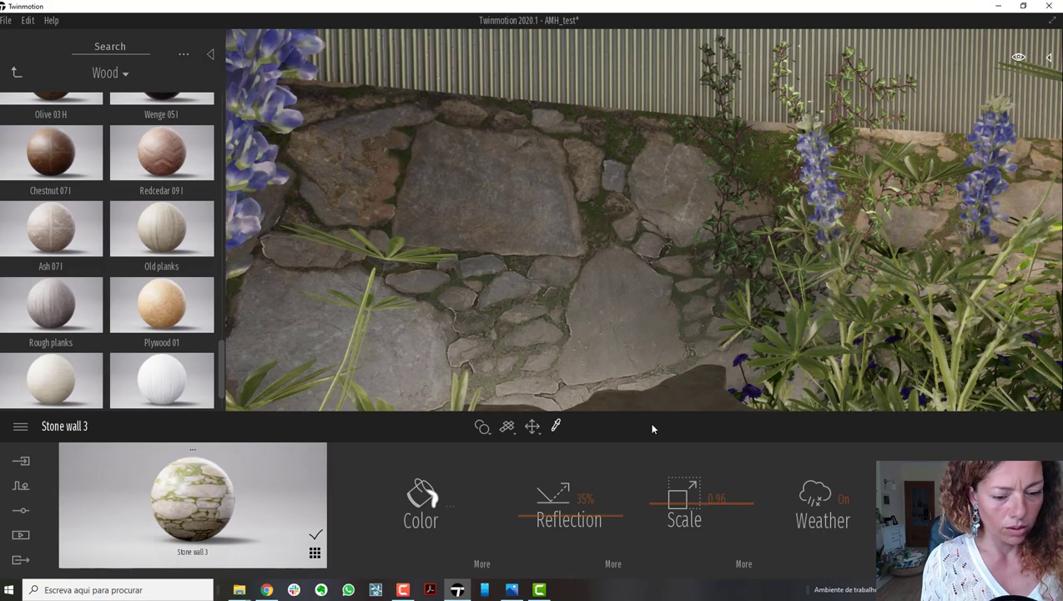
pyautogui.scroll(-5, 660, 247)
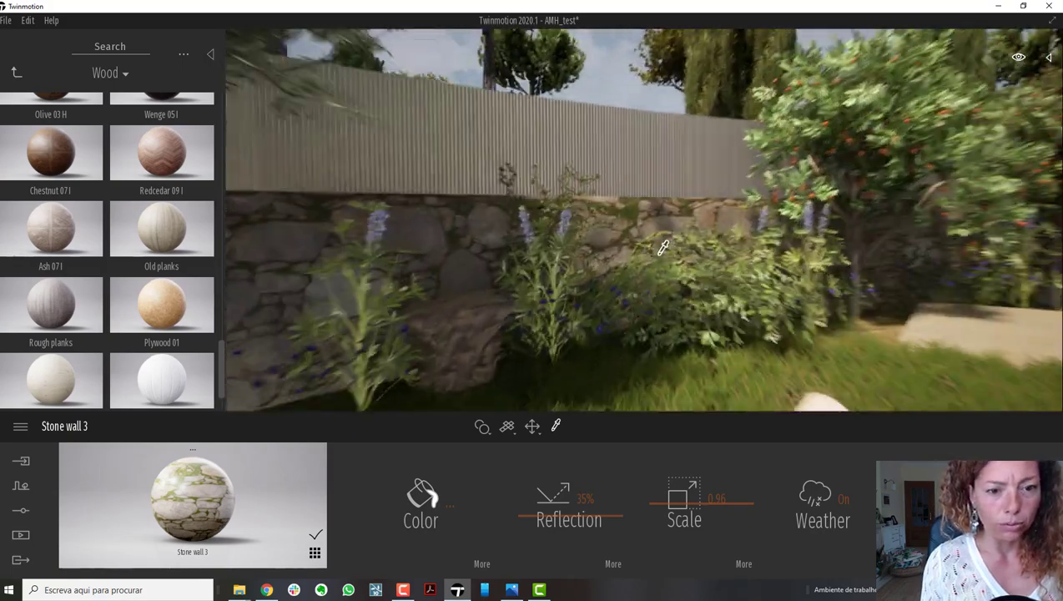
pyautogui.scroll(6, 662, 247)
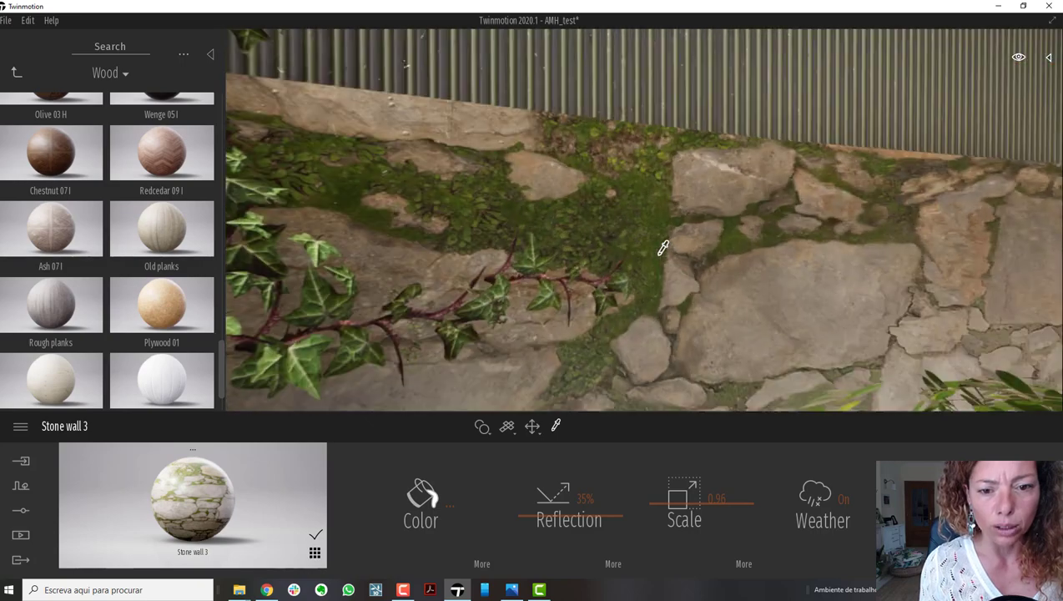
pyautogui.scroll(-4, 662, 247)
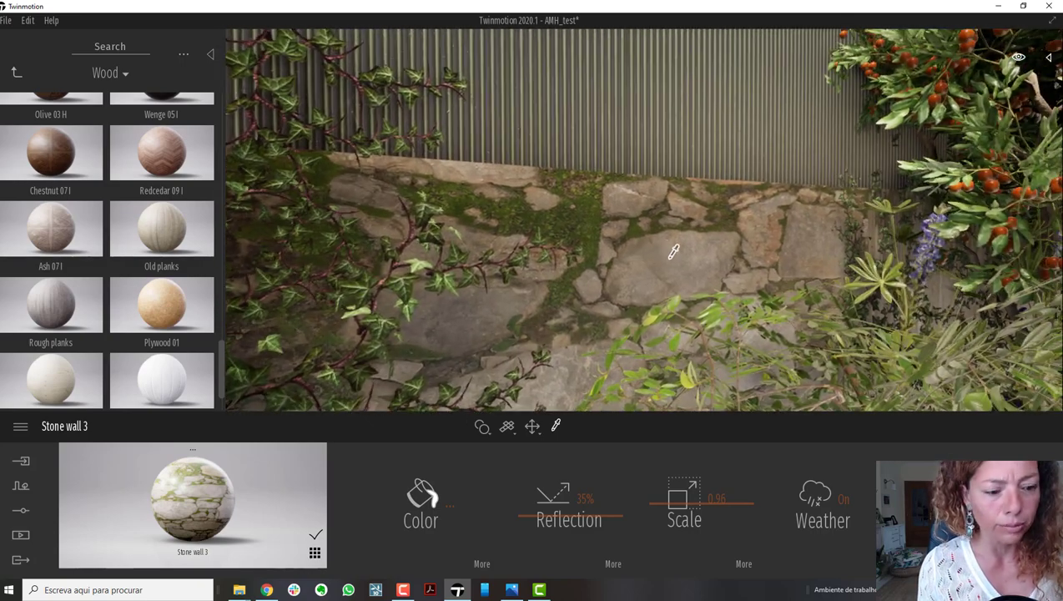
pyautogui.click(483, 565)
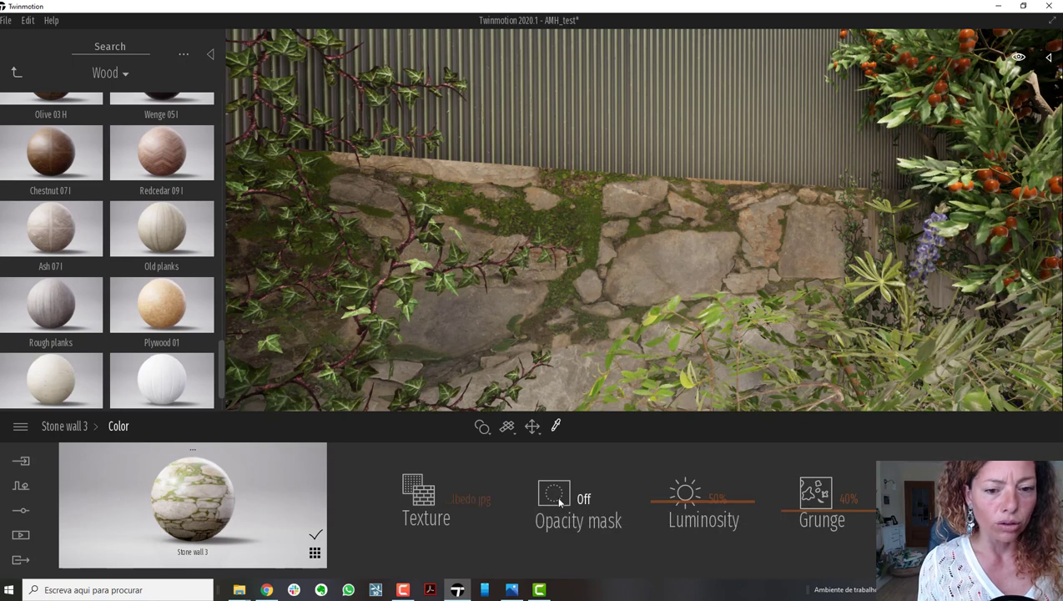
pyautogui.click(431, 504)
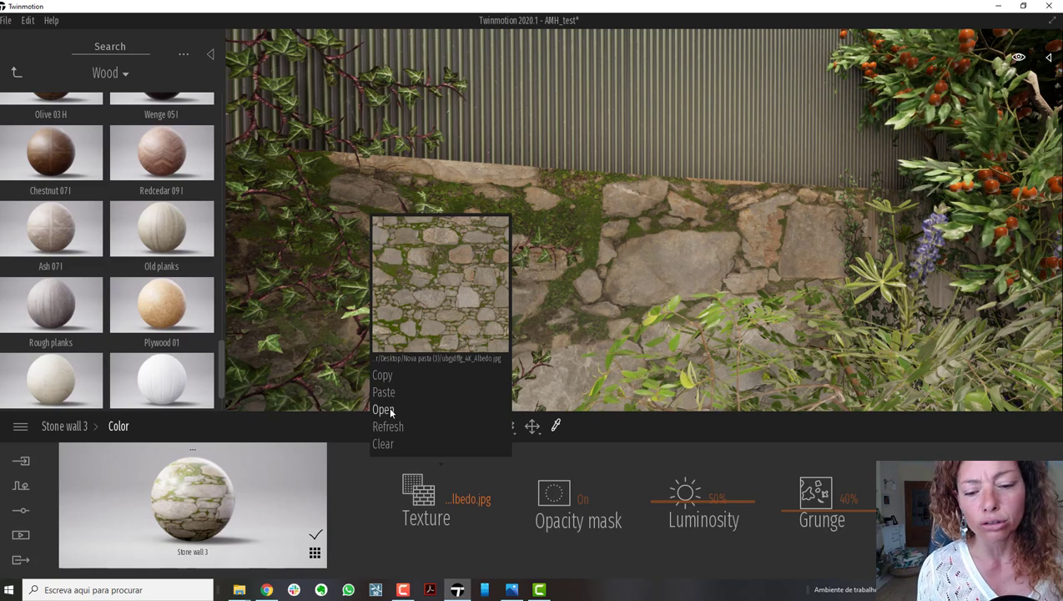
pyautogui.click(820, 427)
# Step: Set the stone wall material's luminosity to 49% and its grunge to 35%
pyautogui.moveTo(678, 502)
pyautogui.mouseDown()
pyautogui.moveTo(677, 461)
pyautogui.moveTo(682, 525)
pyautogui.moveTo(679, 463)
pyautogui.moveTo(685, 501)
pyautogui.mouseUp()
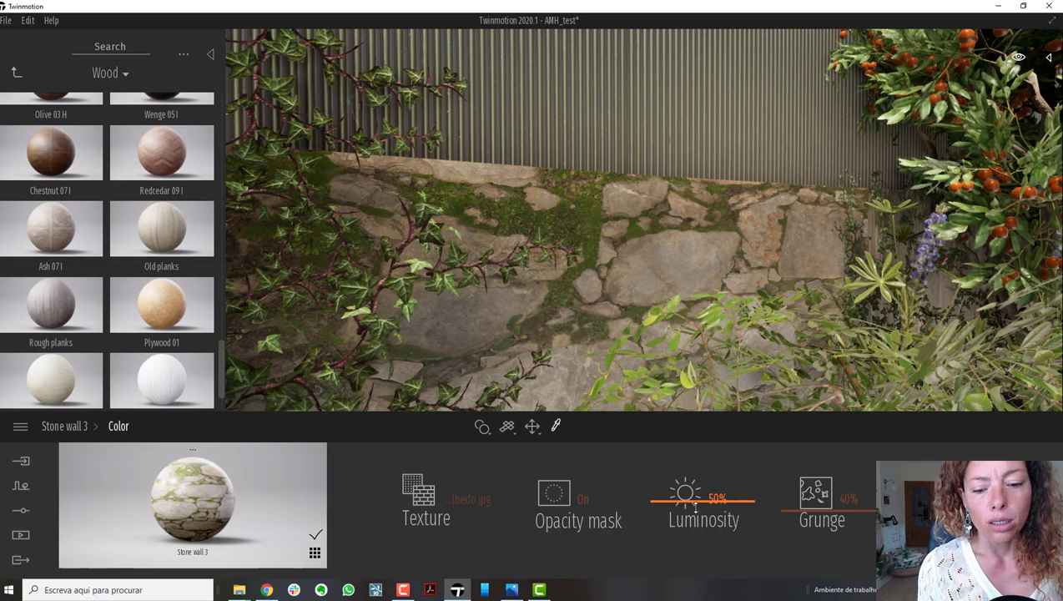
pyautogui.moveTo(686, 504)
pyautogui.mouseDown()
pyautogui.moveTo(686, 515)
pyautogui.moveTo(694, 480)
pyautogui.moveTo(707, 504)
pyautogui.mouseUp()
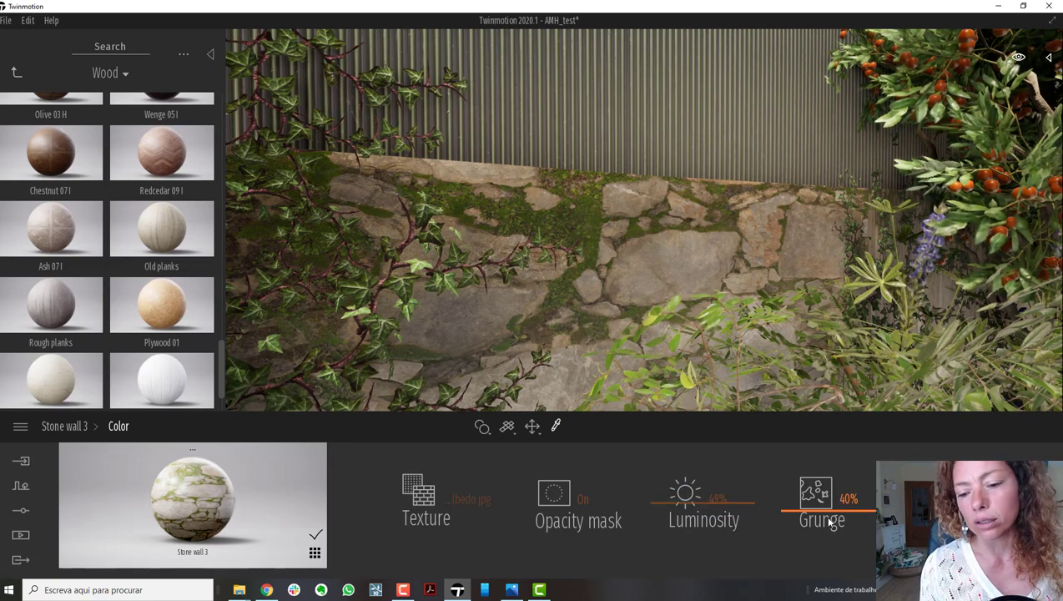
pyautogui.moveTo(827, 515)
pyautogui.mouseDown()
pyautogui.moveTo(816, 451)
pyautogui.moveTo(832, 570)
pyautogui.moveTo(828, 487)
pyautogui.moveTo(829, 532)
pyautogui.moveTo(835, 494)
pyautogui.mouseUp()
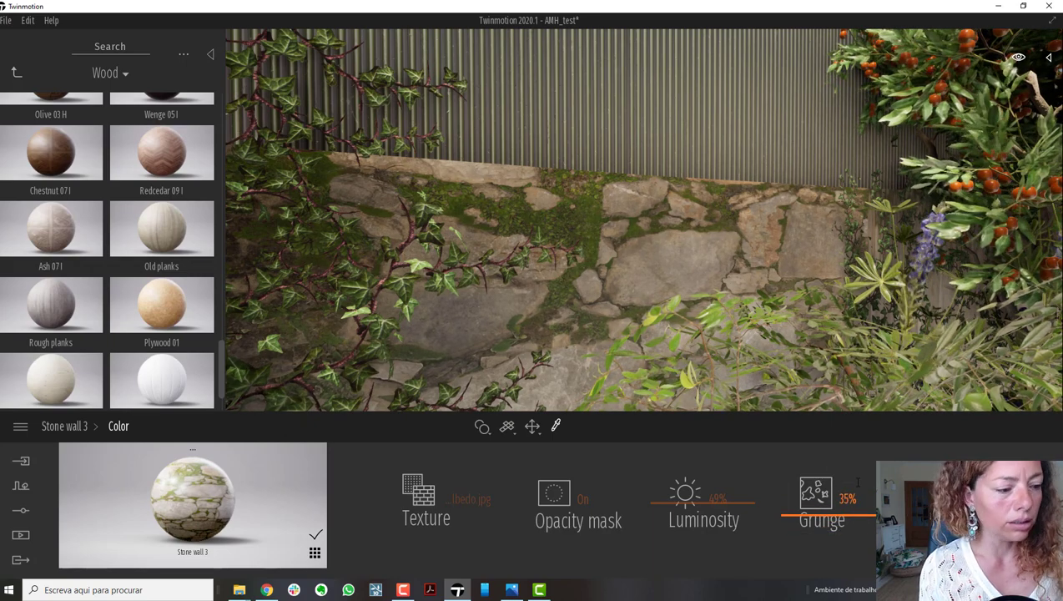
# Step: Return to the Stone wall 3 material's main settings and reduce its reflection to 0%
pyautogui.click(65, 425)
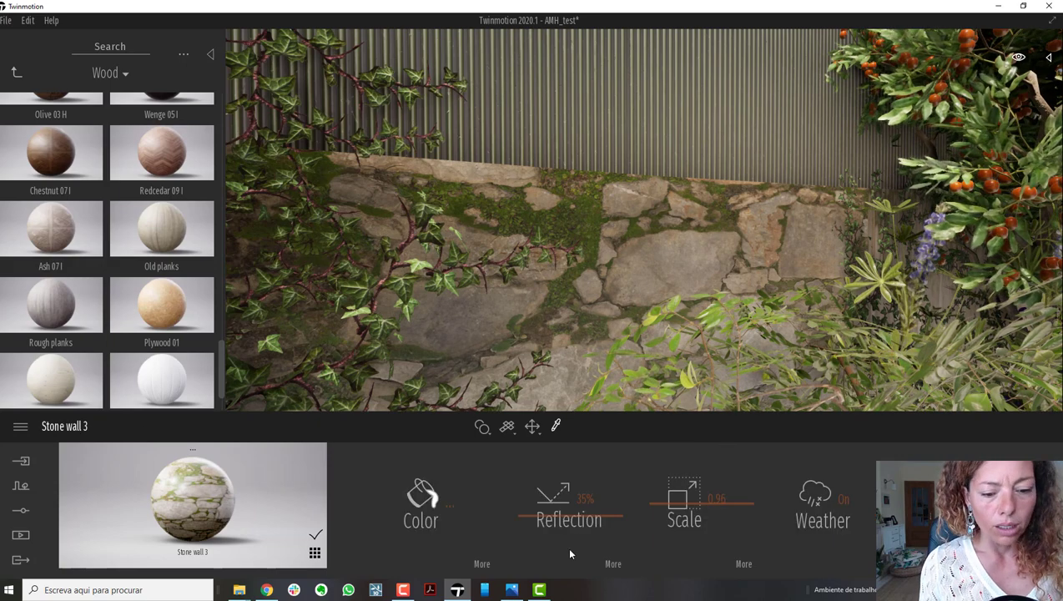
pyautogui.moveTo(566, 517); pyautogui.dragTo(570, 595)
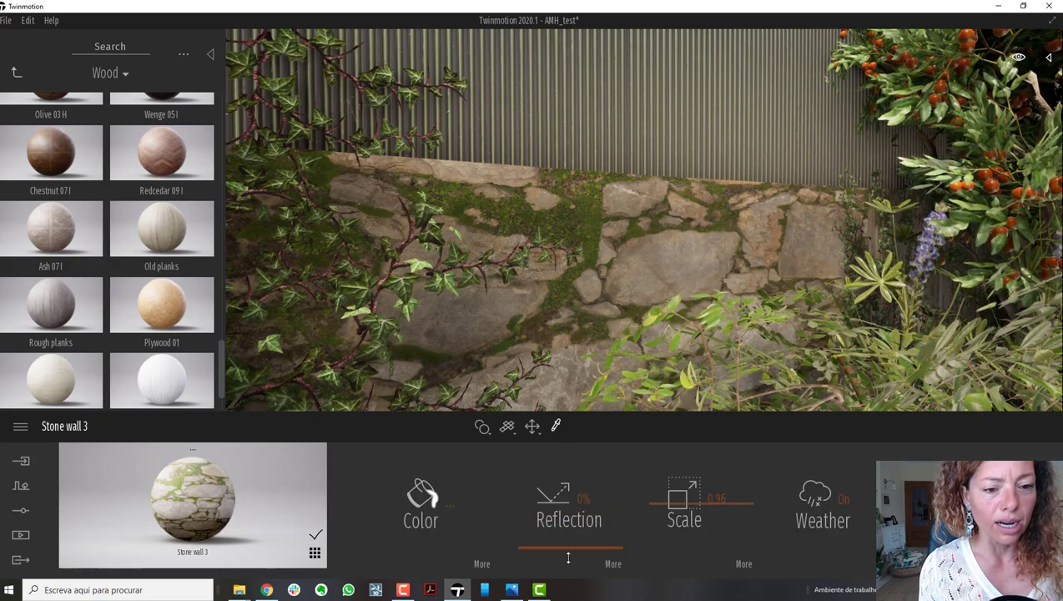
# Step: Set the stone wall material's reflection to 29% and its scale to 0.71, checking the gloss texture in between
pyautogui.moveTo(569, 557); pyautogui.dragTo(570, 519)
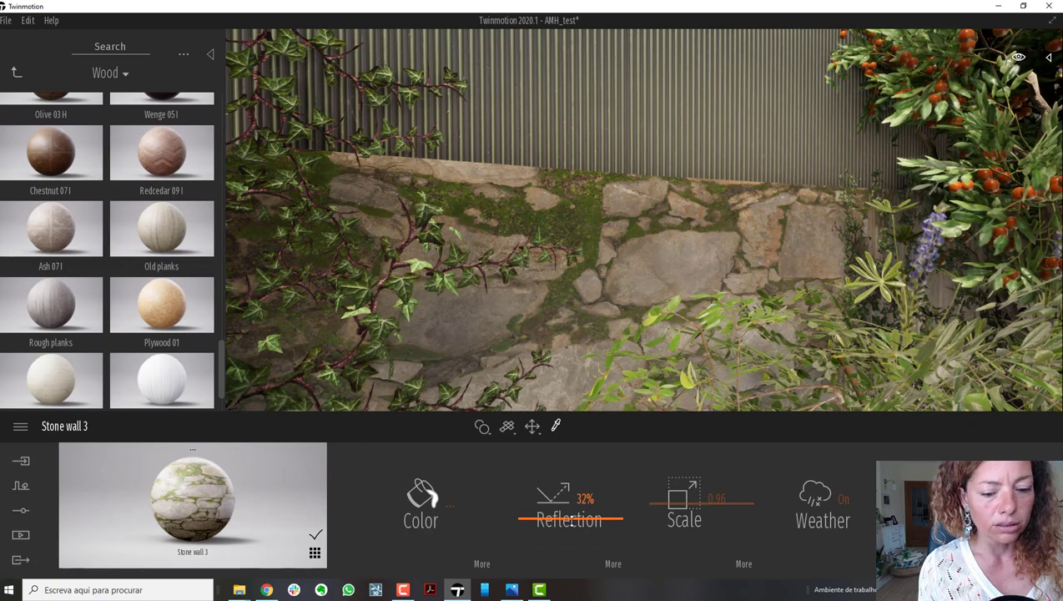
pyautogui.click(612, 564)
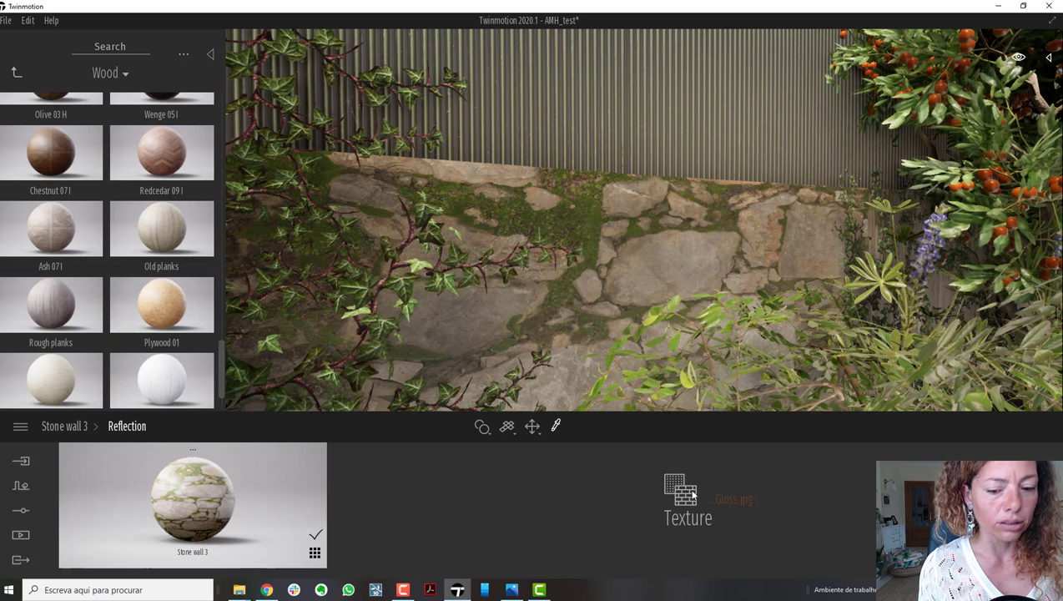
pyautogui.click(54, 427)
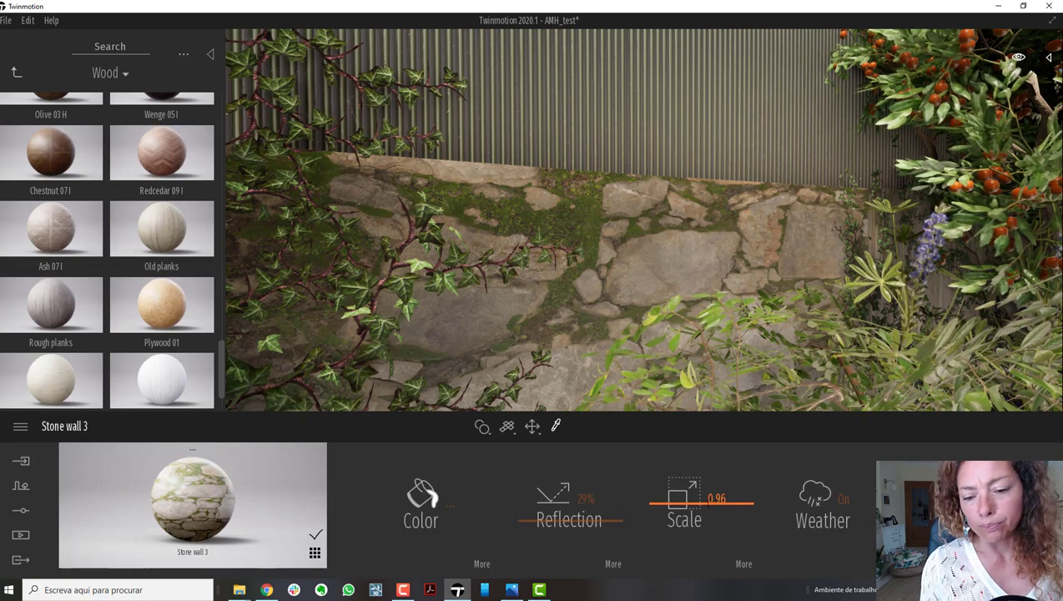
pyautogui.moveTo(696, 504)
pyautogui.mouseDown()
pyautogui.moveTo(693, 491)
pyautogui.moveTo(680, 502)
pyautogui.moveTo(692, 515)
pyautogui.mouseUp()
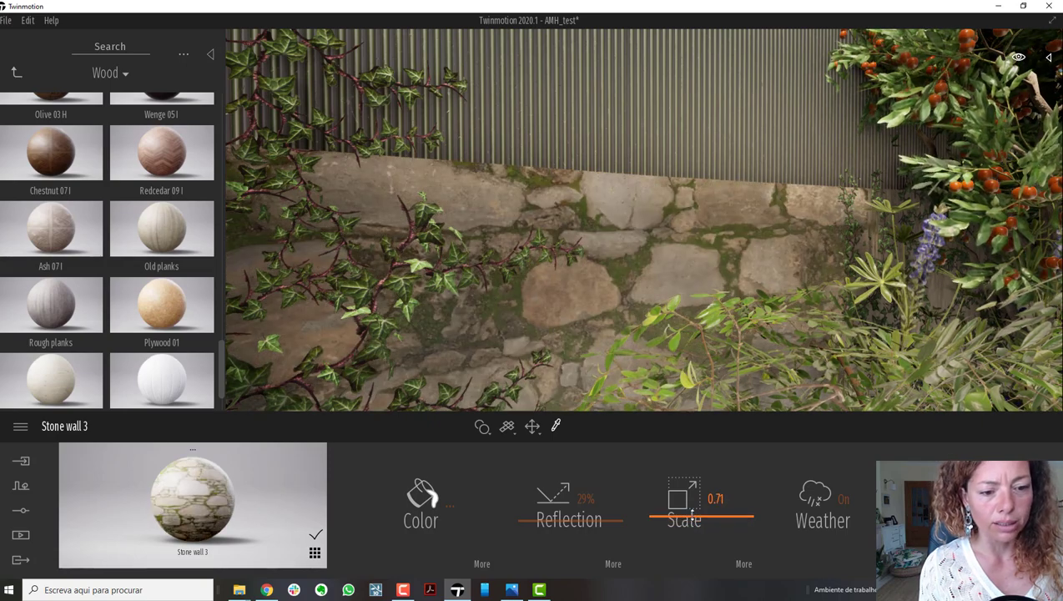
# Step: Try an X movement speed of 0.87 on the stone wall texture, reset it to 0, and return to the material's main settings
pyautogui.click(743, 565)
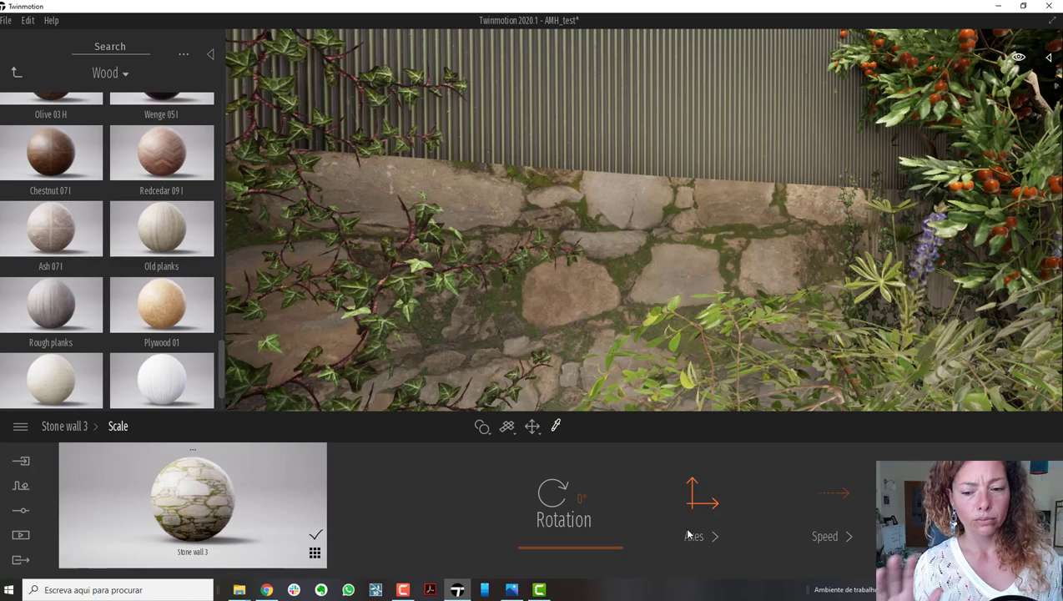
pyautogui.click(822, 536)
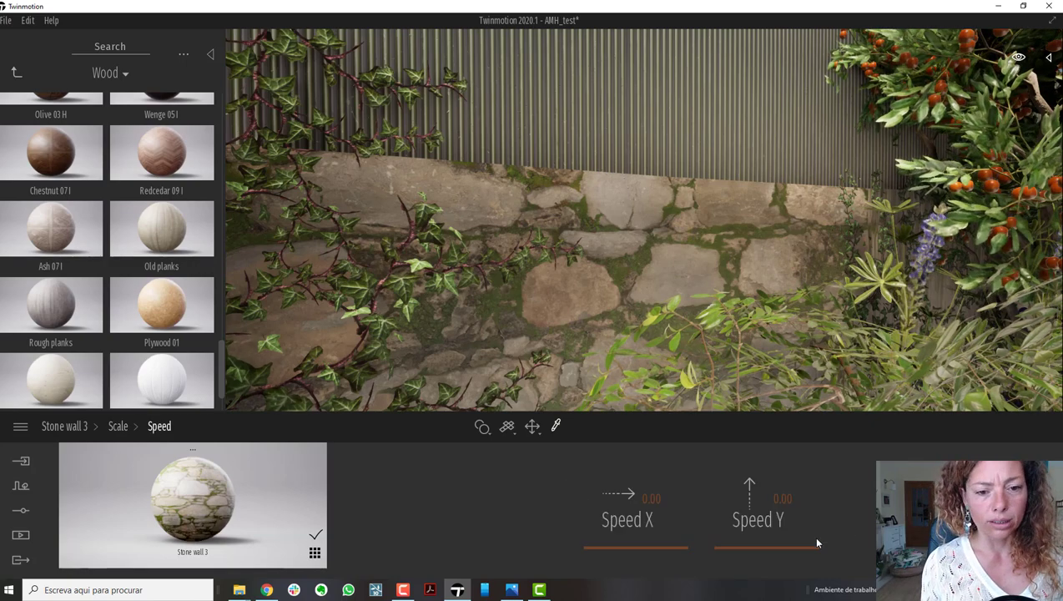
pyautogui.moveTo(651, 554); pyautogui.dragTo(660, 554)
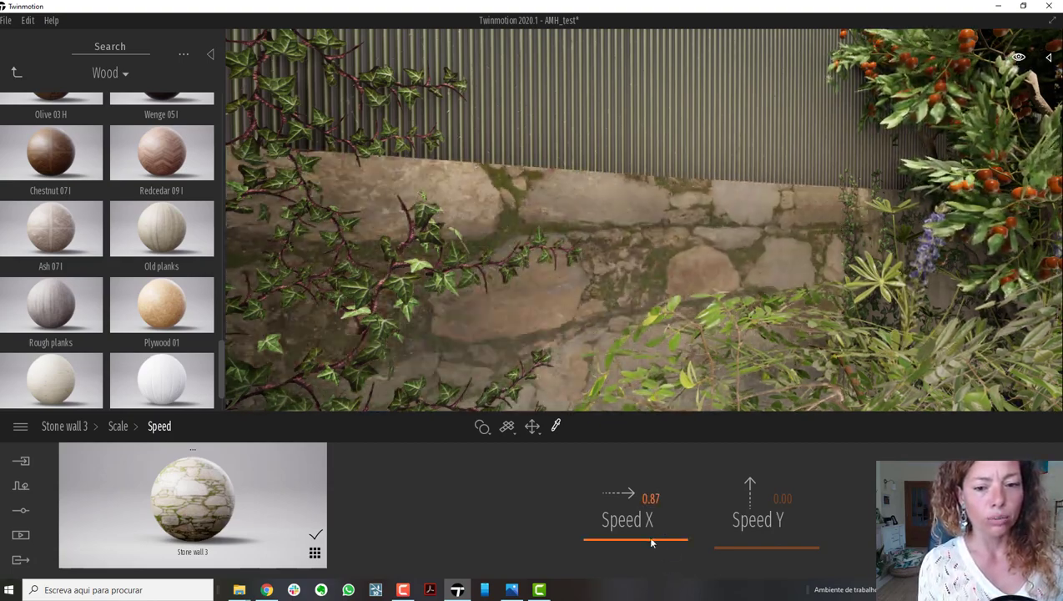
pyautogui.moveTo(759, 543); pyautogui.dragTo(612, 569)
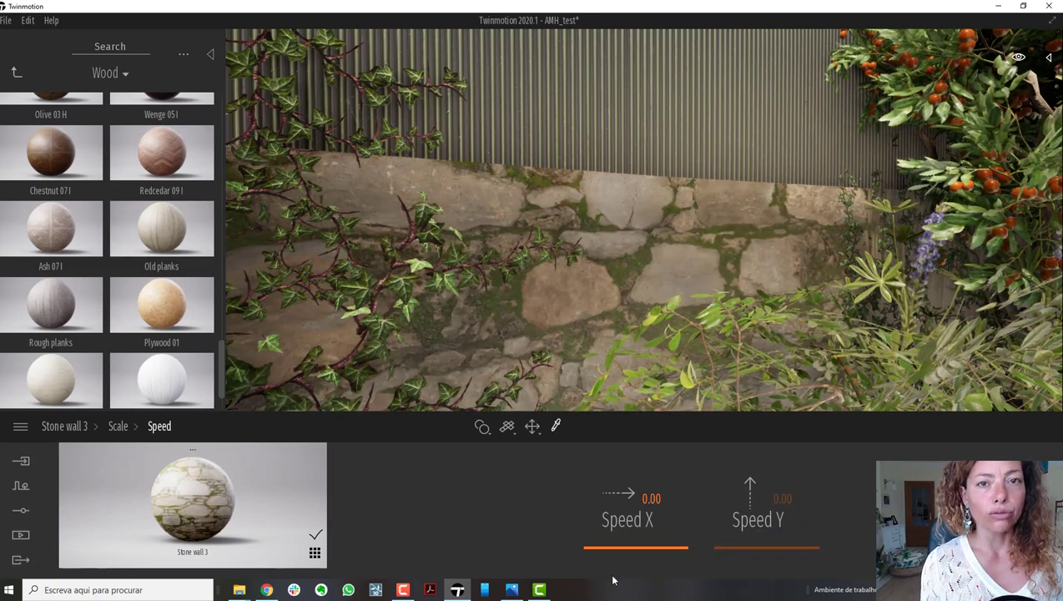
pyautogui.click(125, 431)
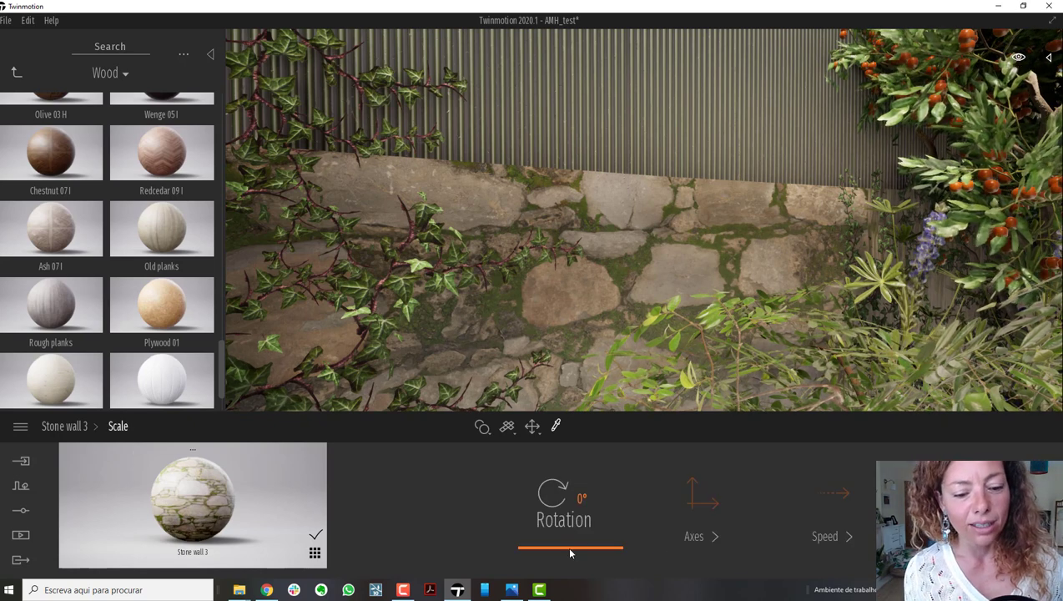
pyautogui.click(65, 427)
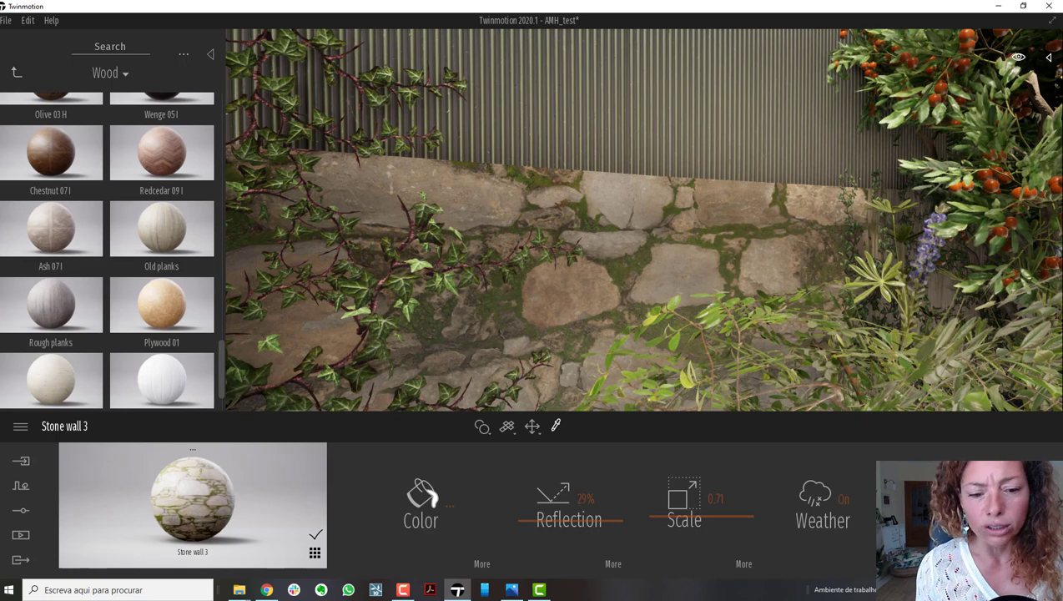
# Step: Check the stone wall material's bump texture and set its bump to 14%
pyautogui.click(947, 505)
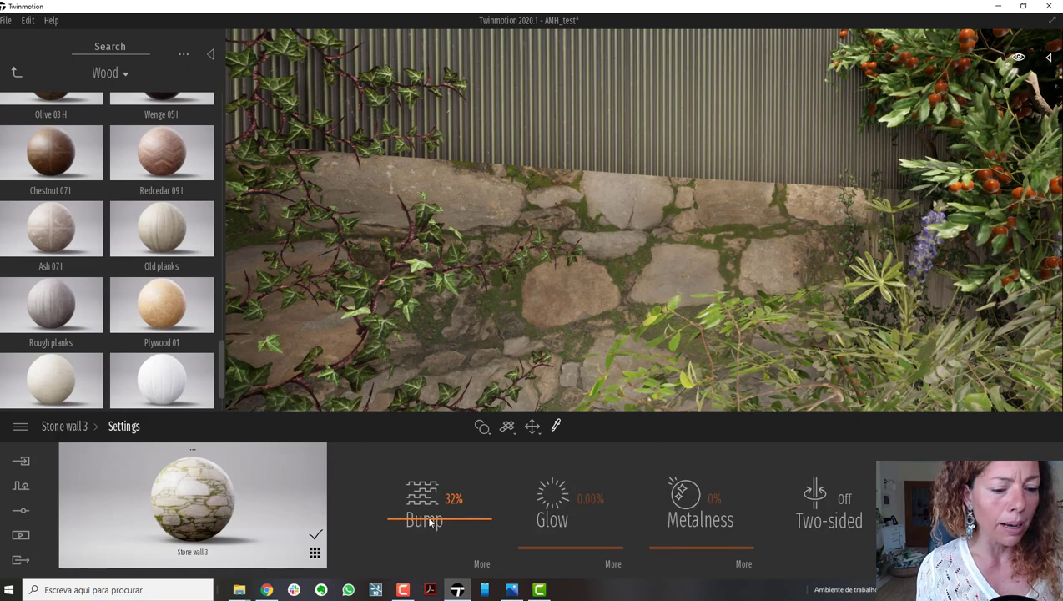
pyautogui.moveTo(427, 517); pyautogui.dragTo(430, 487)
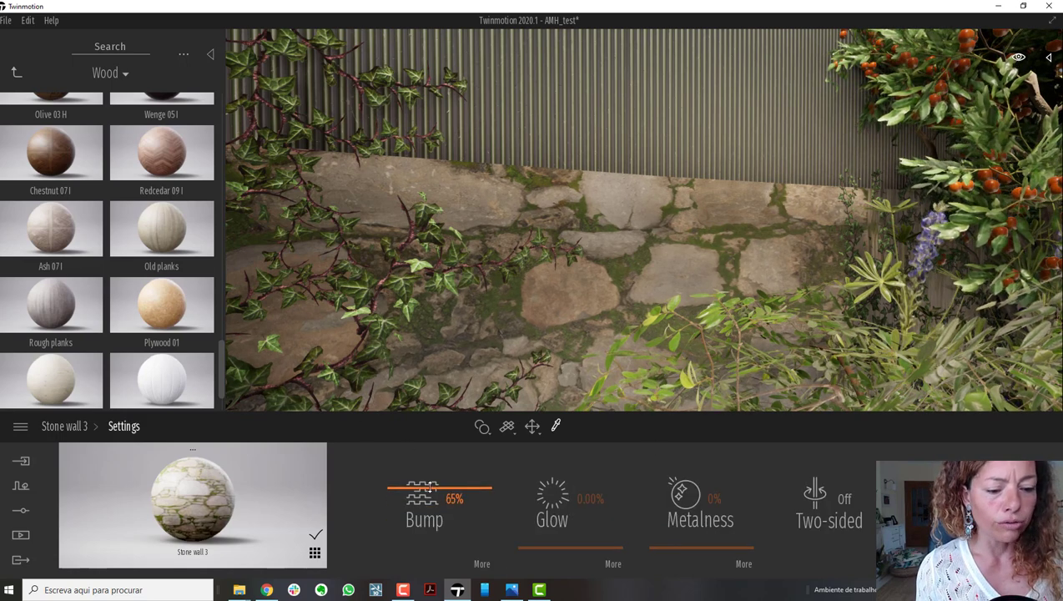
pyautogui.click(481, 564)
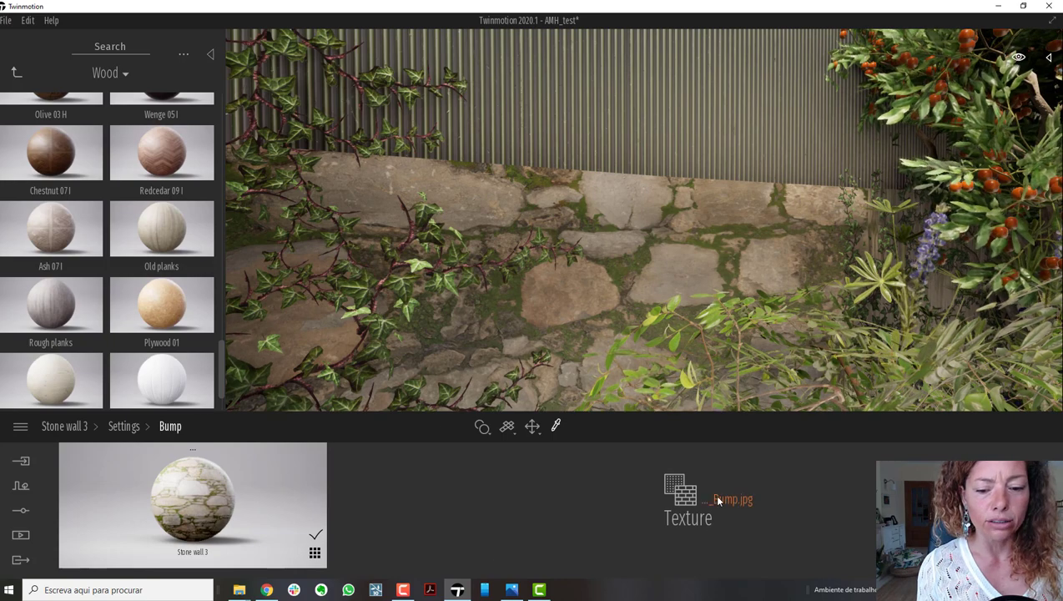
pyautogui.click(123, 426)
pyautogui.moveTo(436, 501); pyautogui.dragTo(477, 315)
pyautogui.moveTo(437, 458); pyautogui.dragTo(422, 530)
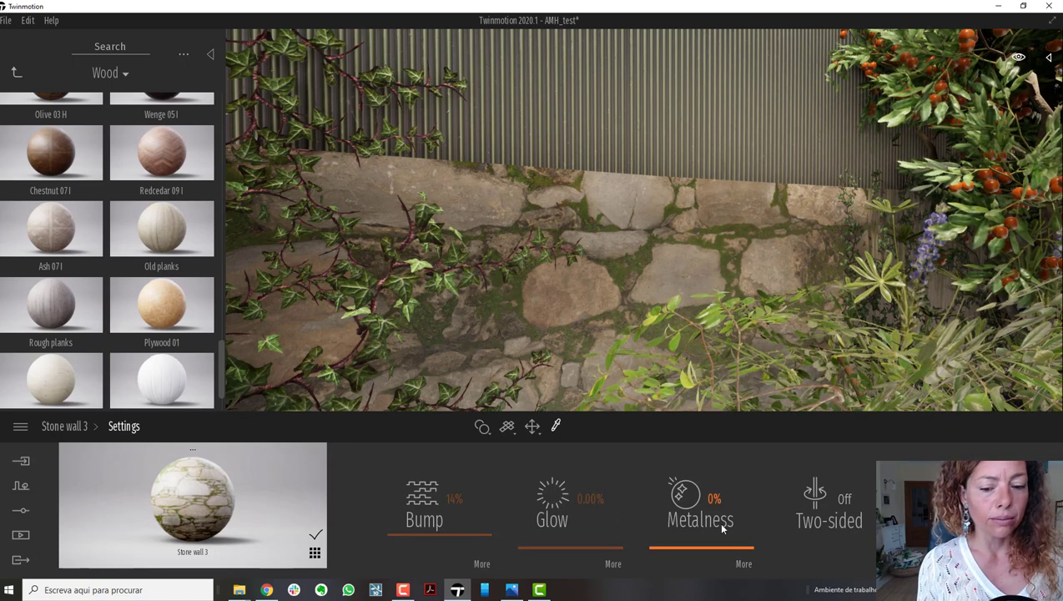
pyautogui.click(744, 565)
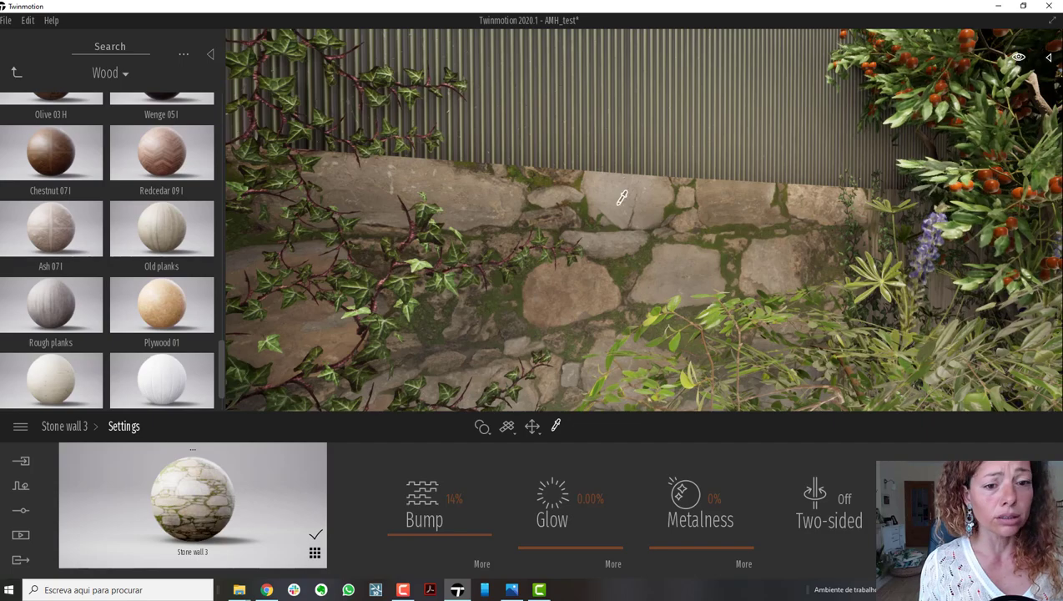
# Step: Add the adjusted stone wall material to the user library
pyautogui.press('s')
pyautogui.press('w')
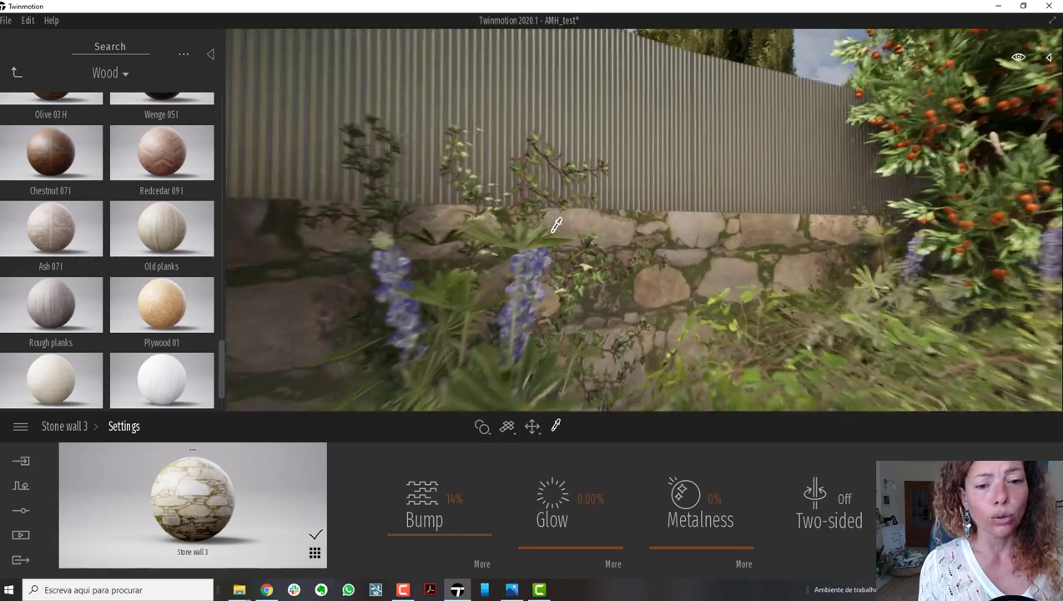
pyautogui.press('w')
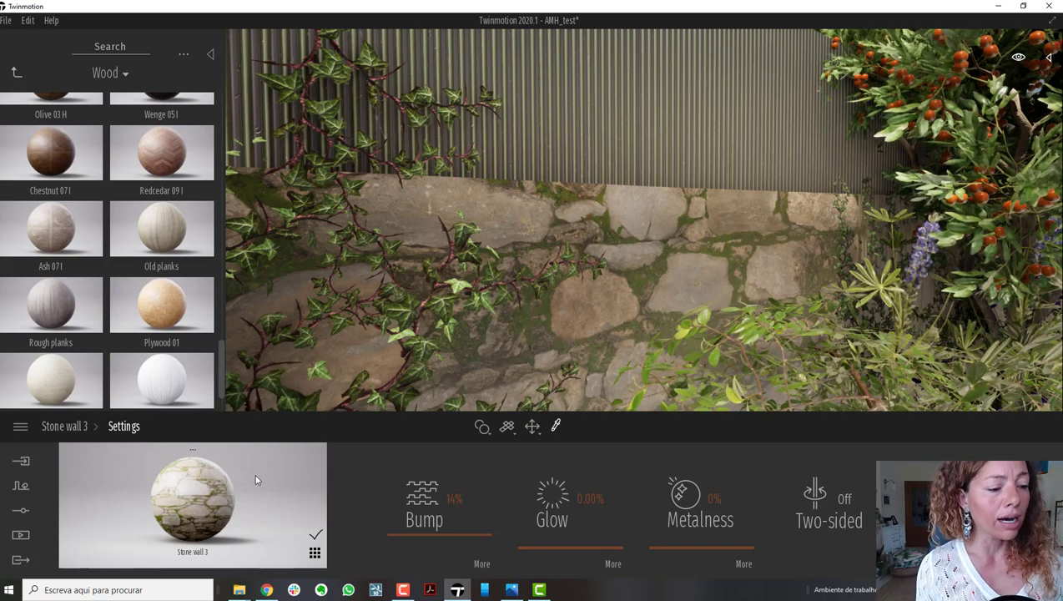
pyautogui.click(192, 453)
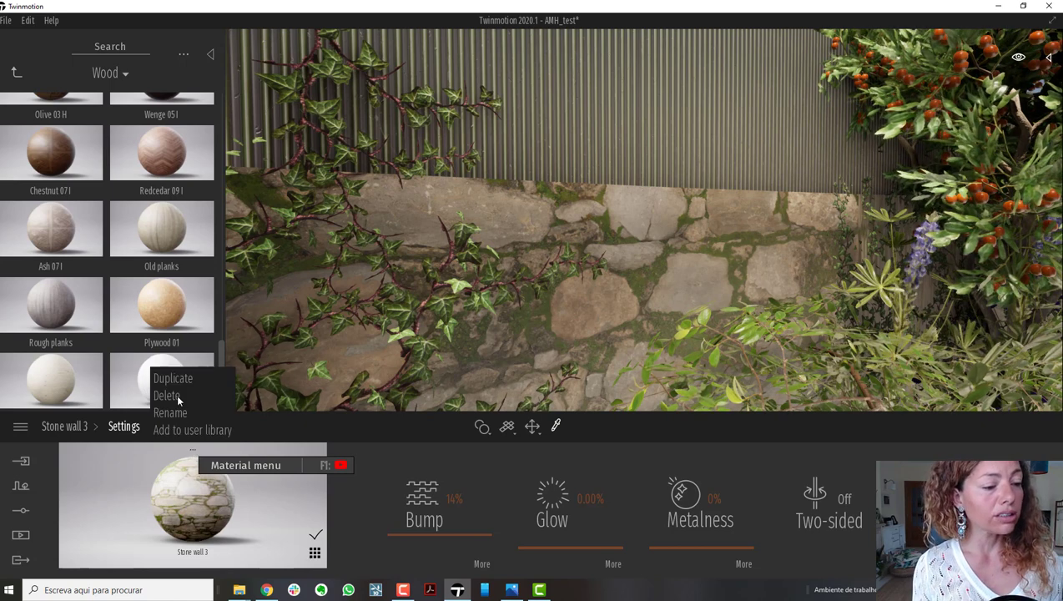
pyautogui.click(193, 453)
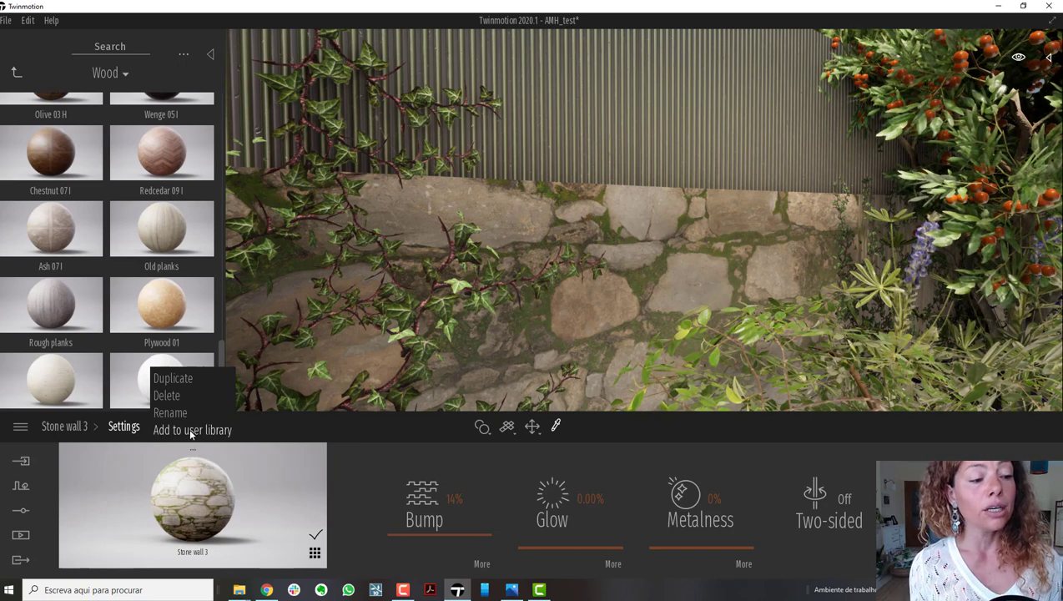
pyautogui.click(192, 429)
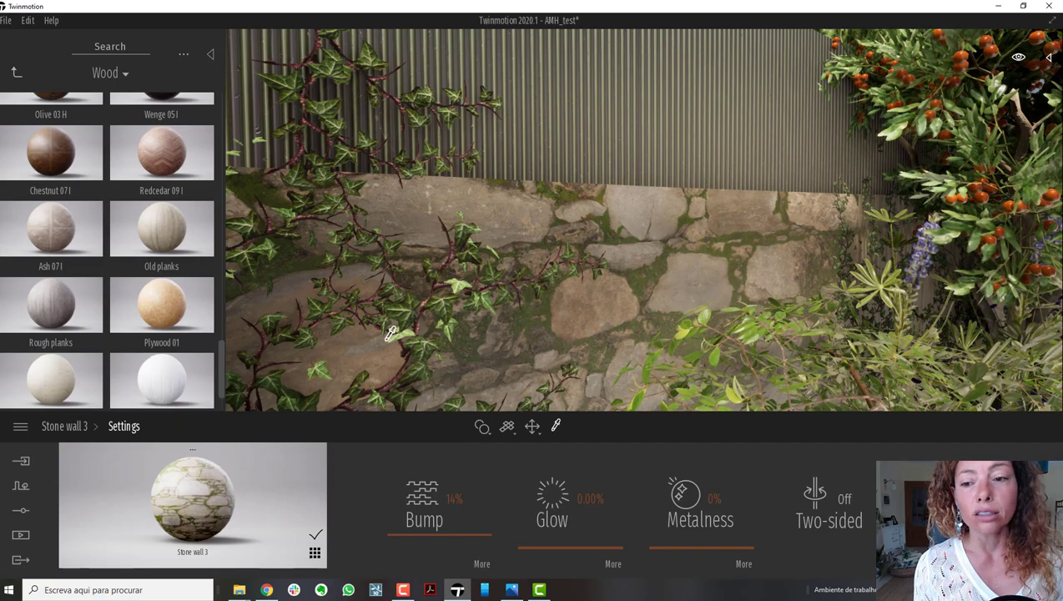
# Step: Sample the material of the wooden deck in front of the pool with the material picker
pyautogui.moveTo(391, 333); pyautogui.dragTo(390, 333, button='right')
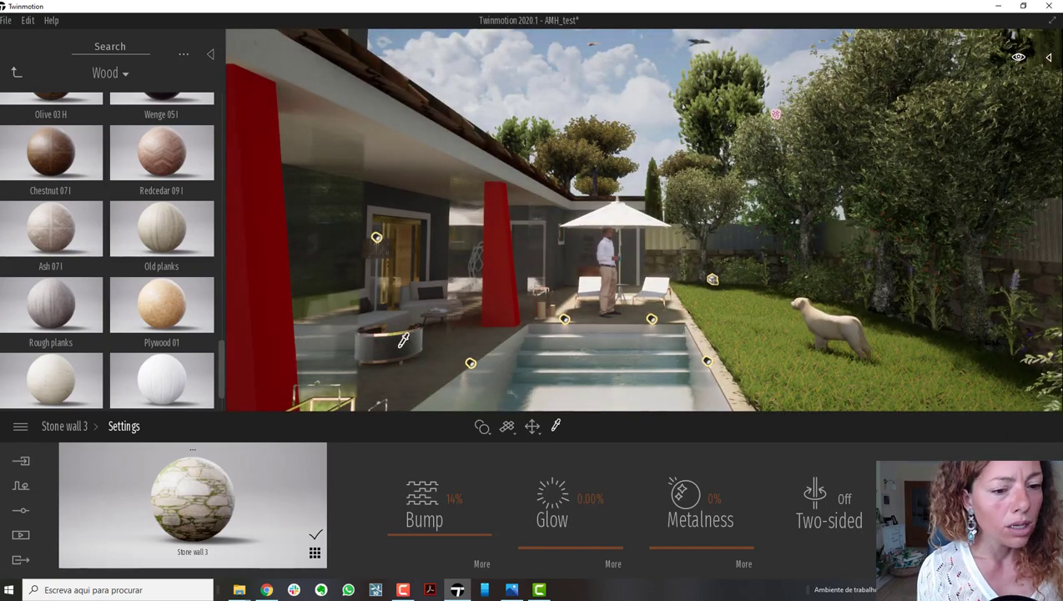
pyautogui.moveTo(632, 289); pyautogui.dragTo(633, 289, button='right')
pyautogui.scroll(-3, 634, 287)
pyautogui.scroll(-3, 638, 284)
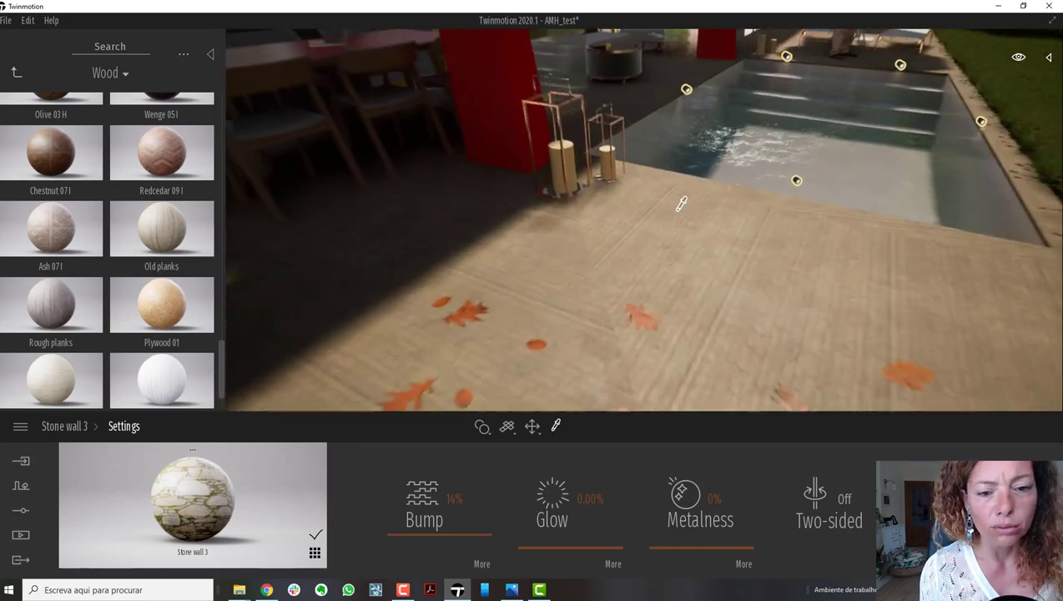
pyautogui.scroll(-2, 682, 203)
pyautogui.scroll(-3, 636, 219)
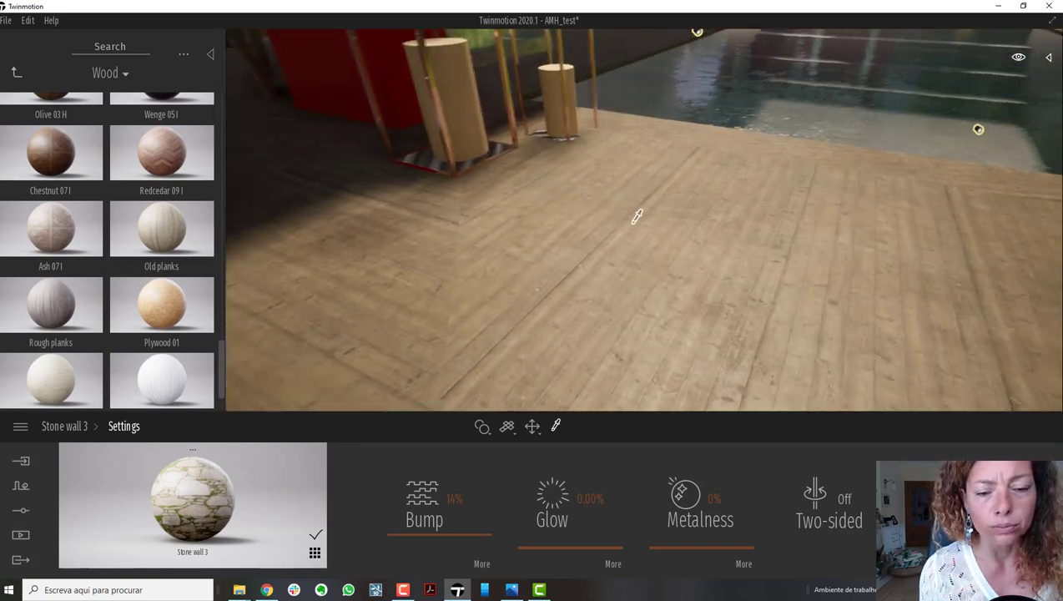
pyautogui.scroll(-2, 637, 217)
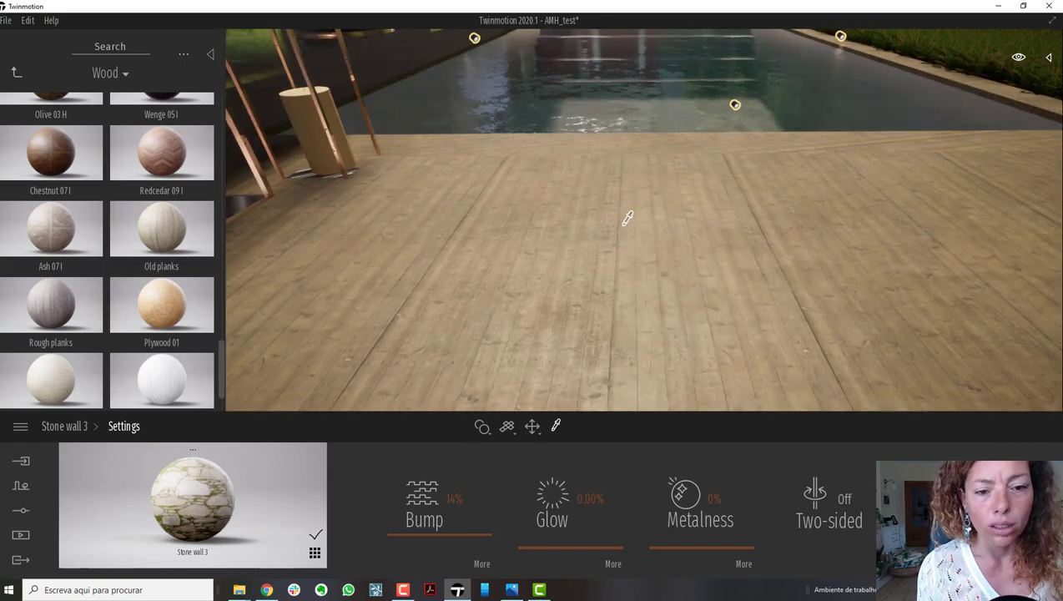
pyautogui.click(624, 219)
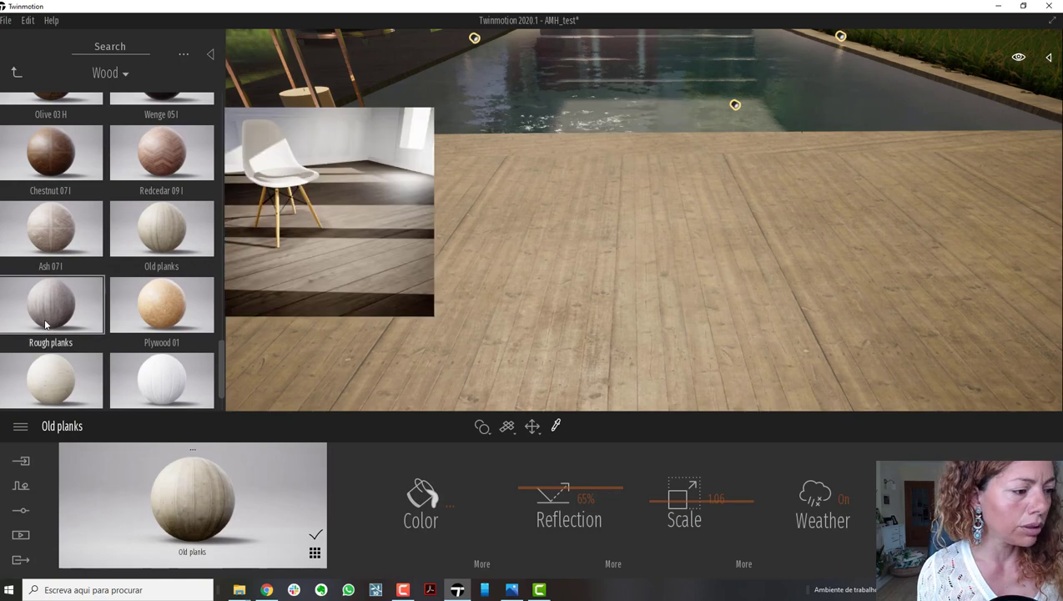
# Step: Apply the Rough planks material to the pool deck and set its scale to 0.83
pyautogui.moveTo(4, 284); pyautogui.dragTo(785, 302)
pyautogui.scroll(-3, 674, 197)
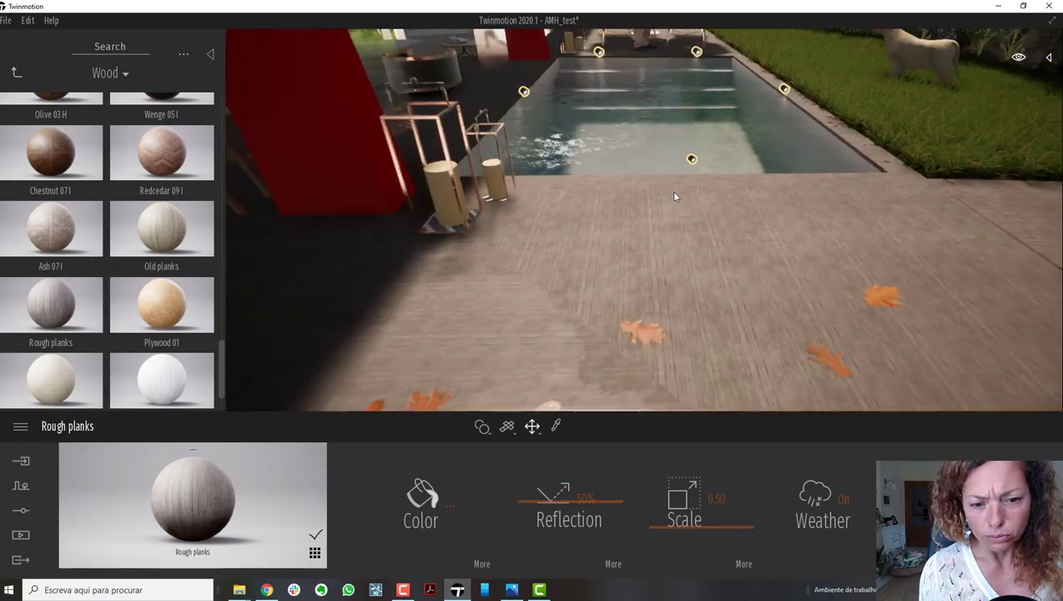
pyautogui.scroll(3, 674, 197)
pyautogui.moveTo(720, 80); pyautogui.dragTo(652, 199, button='right')
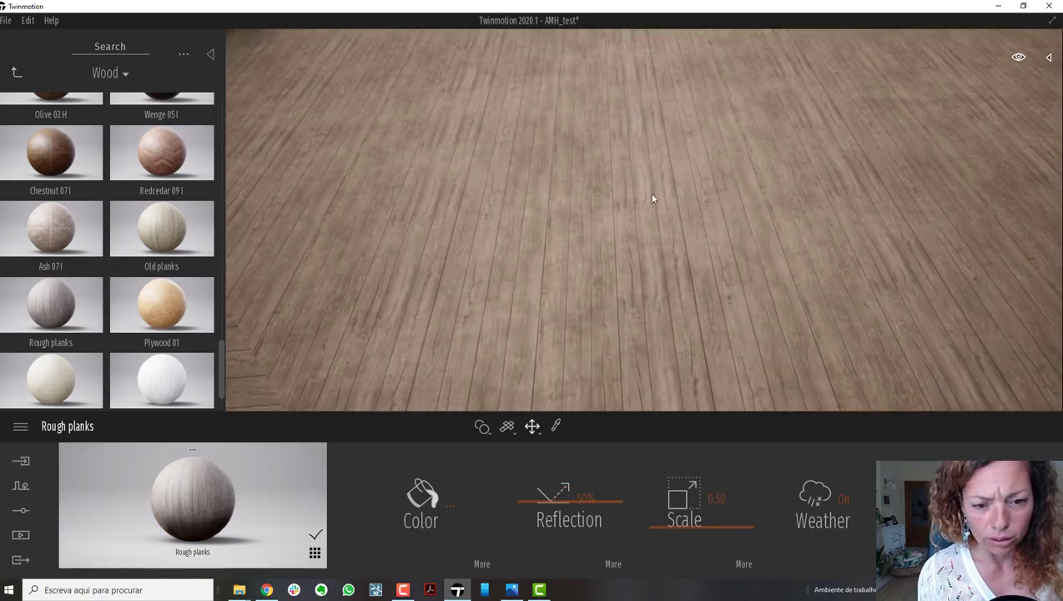
pyautogui.moveTo(692, 535); pyautogui.dragTo(685, 520)
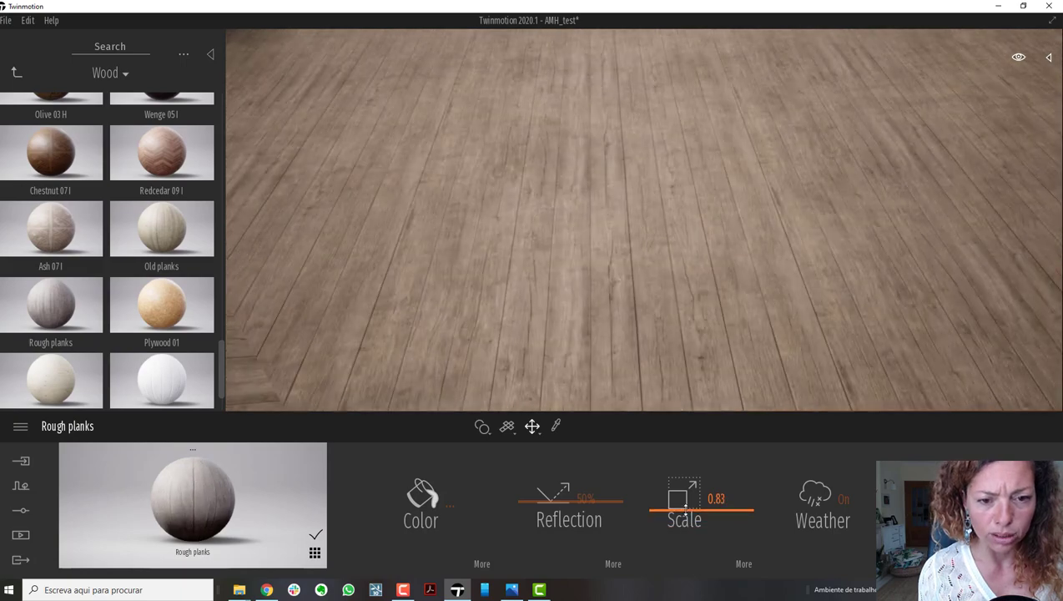
# Step: Return to the garden's stone wall and inspect its material behind the plants
pyautogui.moveTo(547, 185); pyautogui.dragTo(738, 92, button='right')
pyautogui.press('w')
pyautogui.moveTo(643, 219); pyautogui.dragTo(396, 171, button='right')
pyautogui.moveTo(518, 214); pyautogui.dragTo(851, 200, button='right')
pyautogui.press('w')
pyautogui.press('w')
pyautogui.press('w')
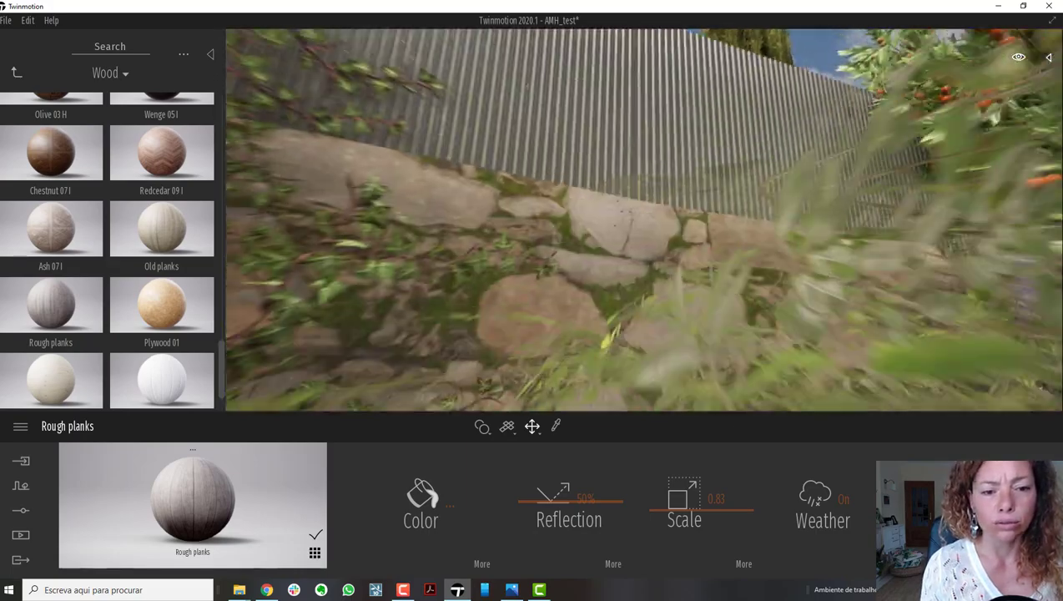
pyautogui.moveTo(634, 83); pyautogui.dragTo(605, 197, button='right')
pyautogui.press('s')
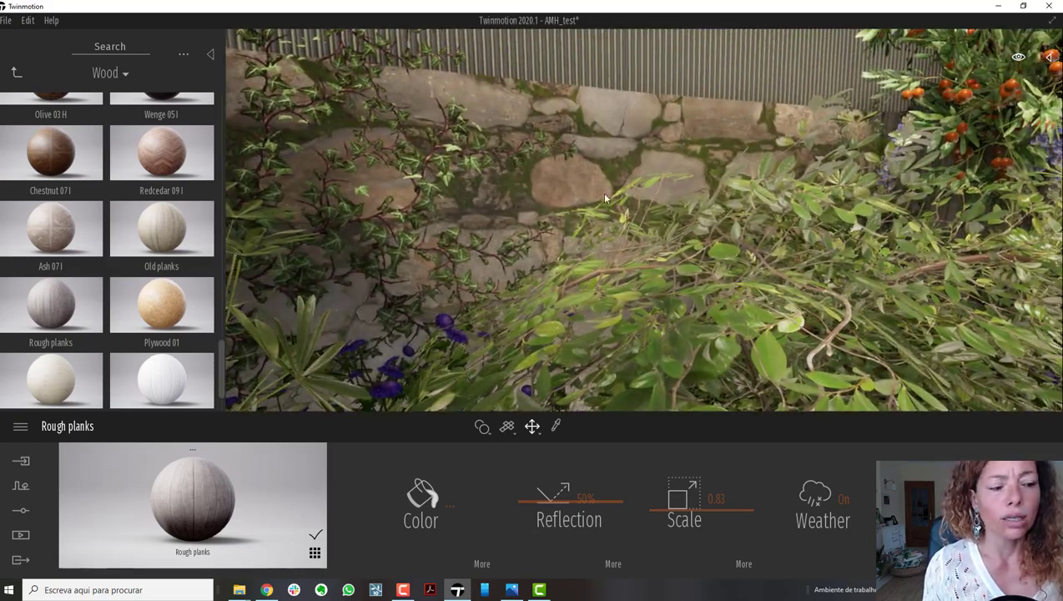
# Step: Check the appearance and quality preferences and accept them with the quality preset kept at High
pyautogui.click(20, 427)
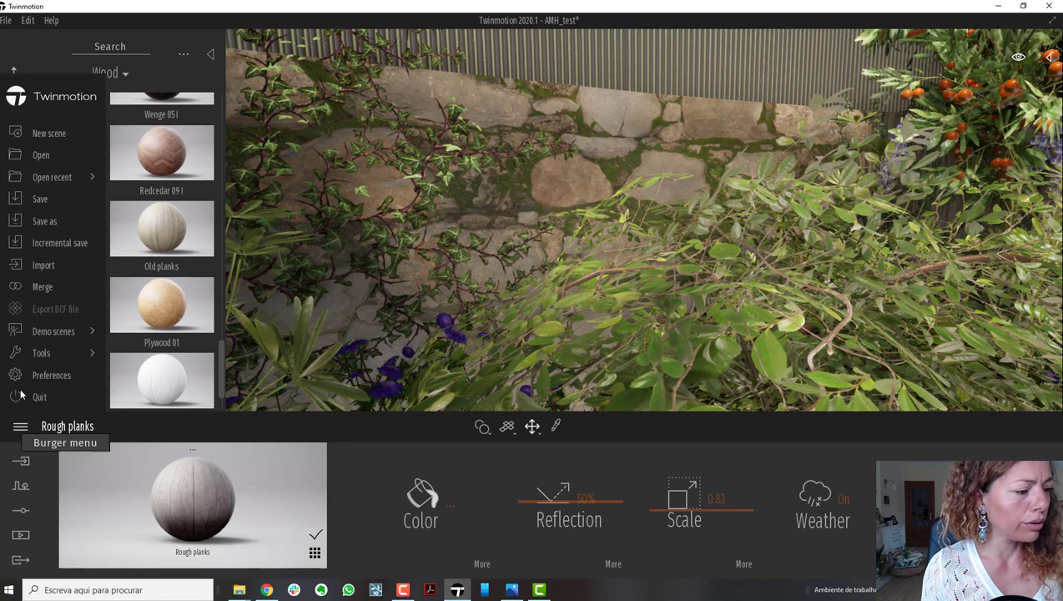
pyautogui.click(42, 376)
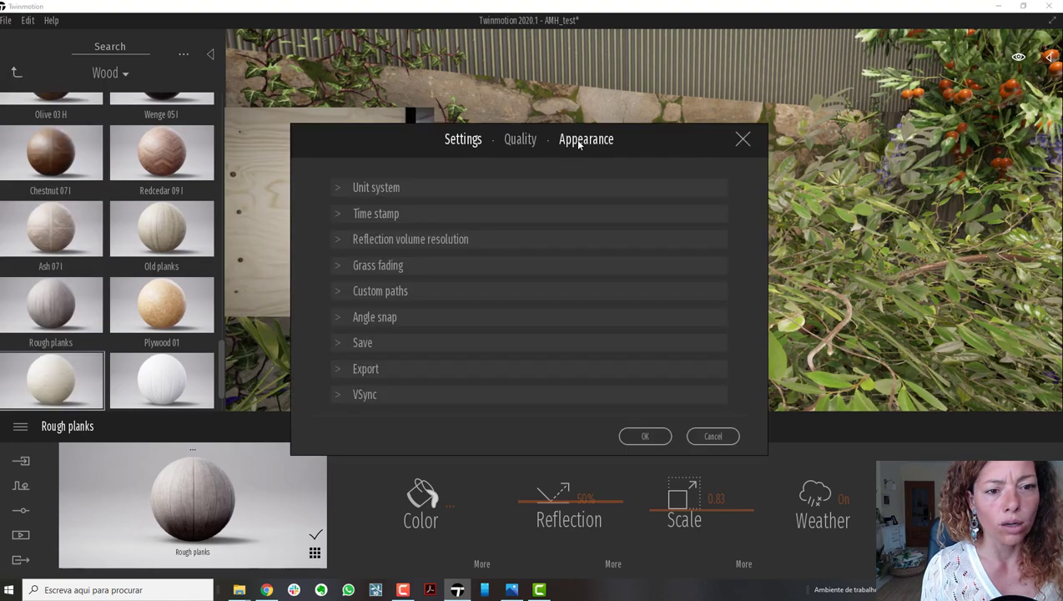
pyautogui.click(579, 141)
pyautogui.click(522, 142)
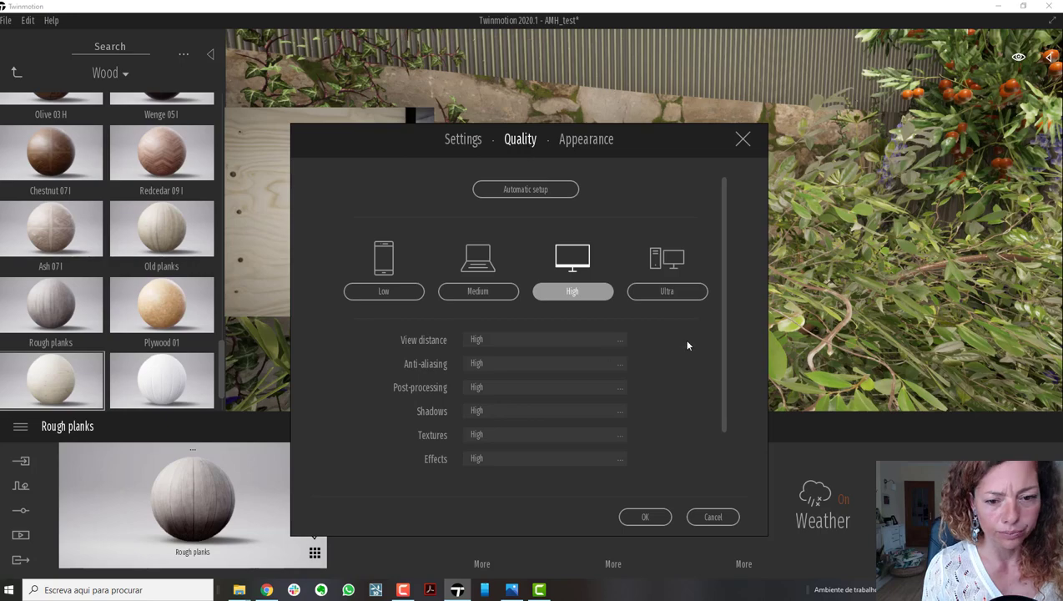
pyautogui.click(645, 517)
# Step: Examine the mossy stones of the garden wall in close-up
pyautogui.scroll(3, 539, 158)
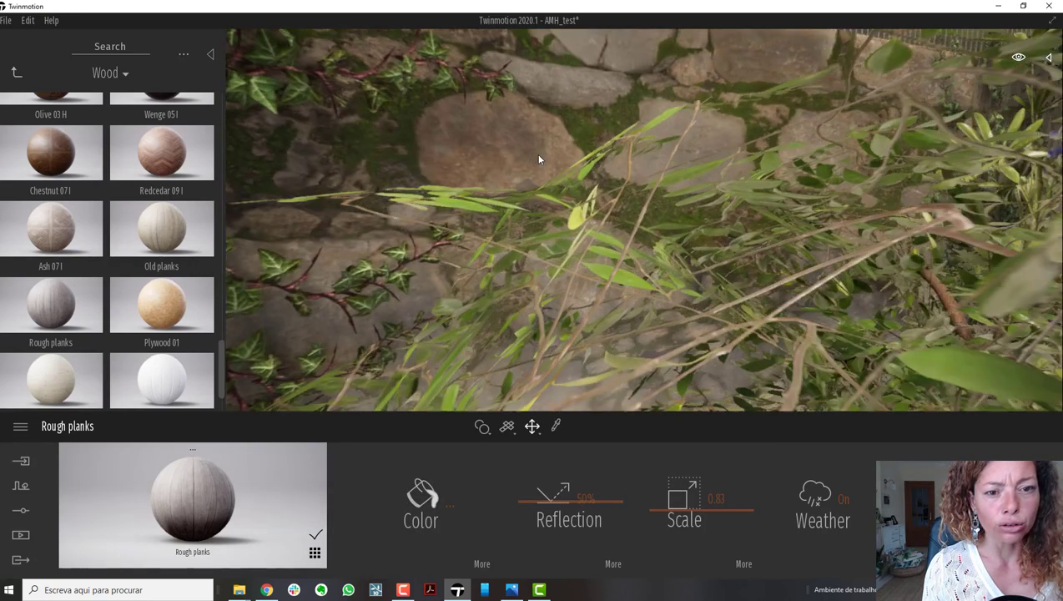
pyautogui.scroll(3, 593, 166)
pyautogui.scroll(-3, 594, 166)
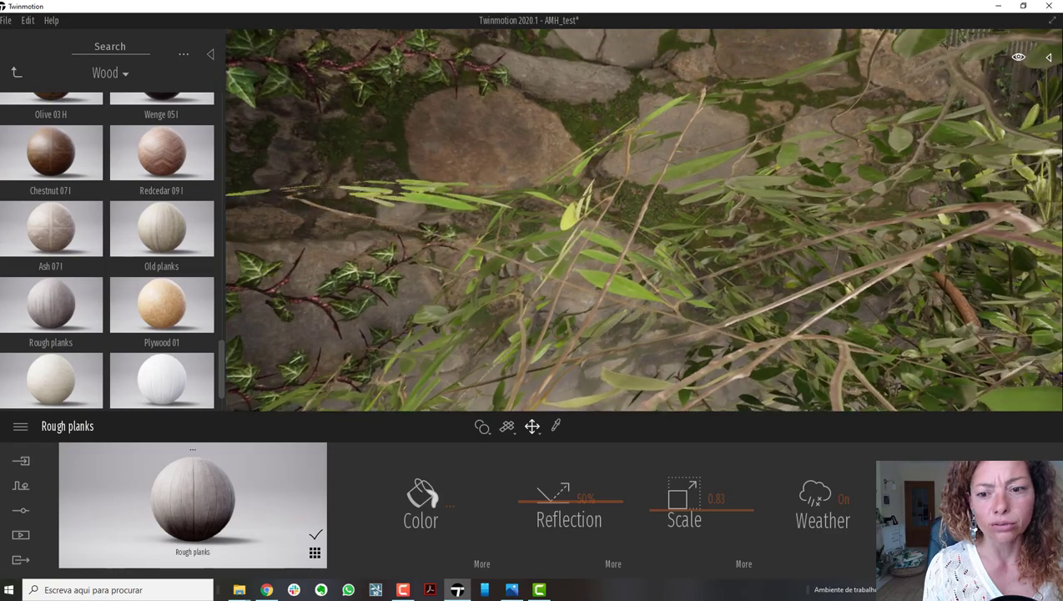
# Step: Pull back from the garden's stone wall to view the whole rear facade with the pool, terrace and red pillars
pyautogui.scroll(-5, 594, 164)
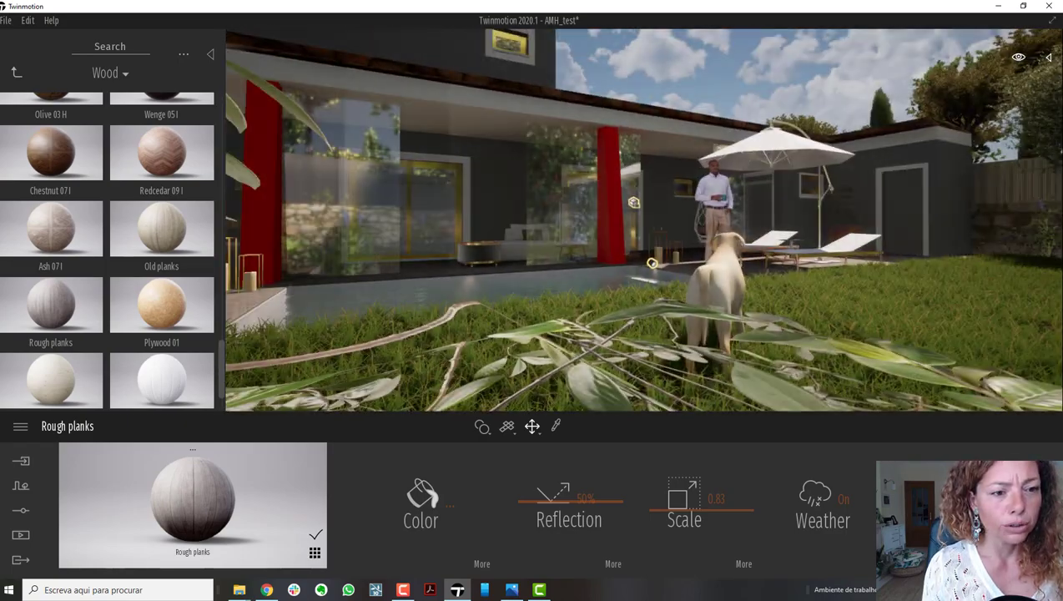
pyautogui.moveTo(594, 163); pyautogui.dragTo(502, 164, button='right')
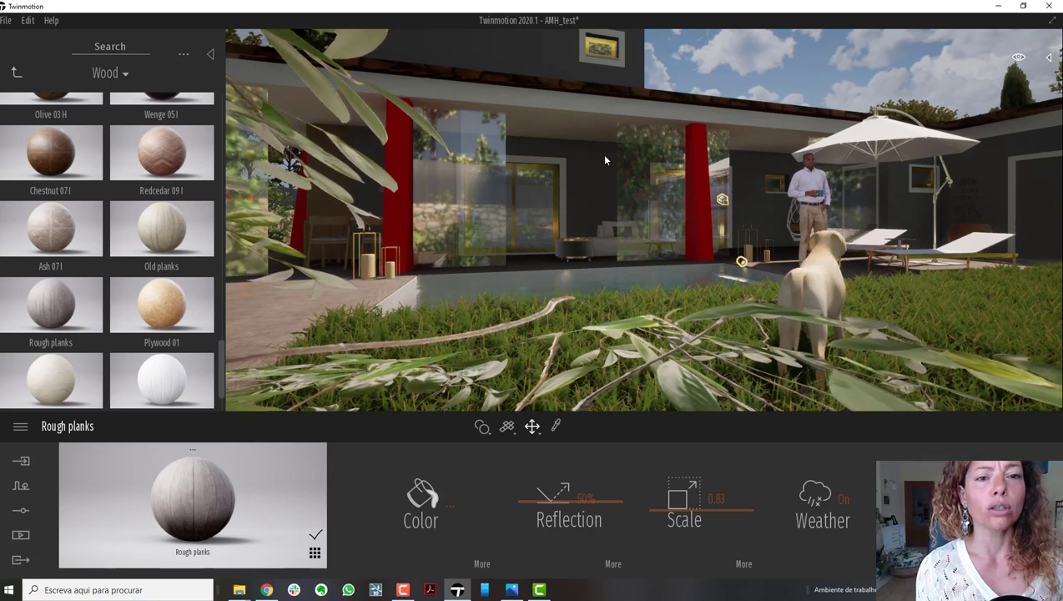
pyautogui.moveTo(690, 198); pyautogui.dragTo(617, 201, button='right')
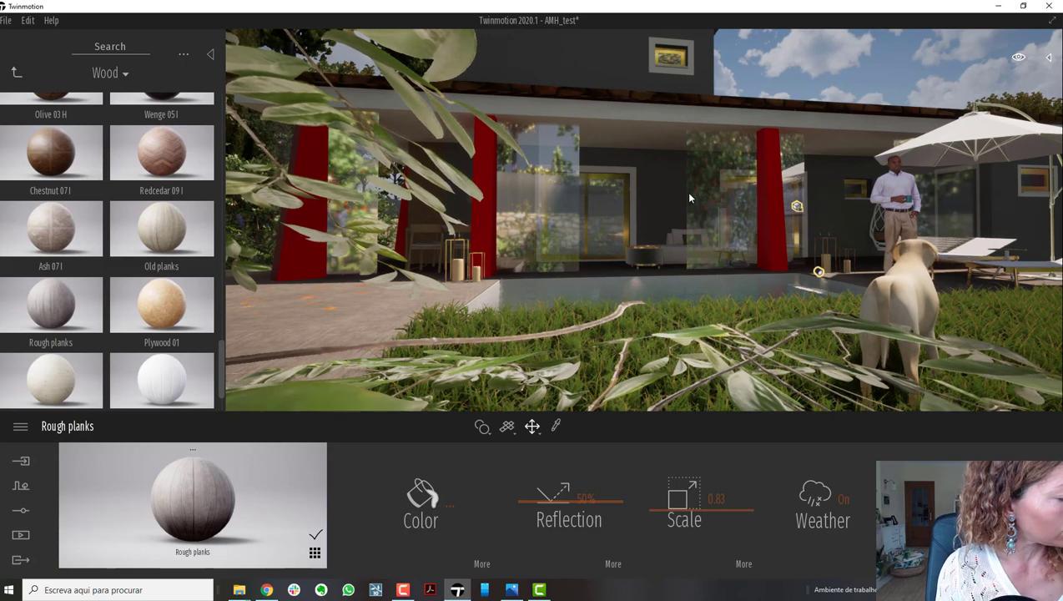
pyautogui.press('e')
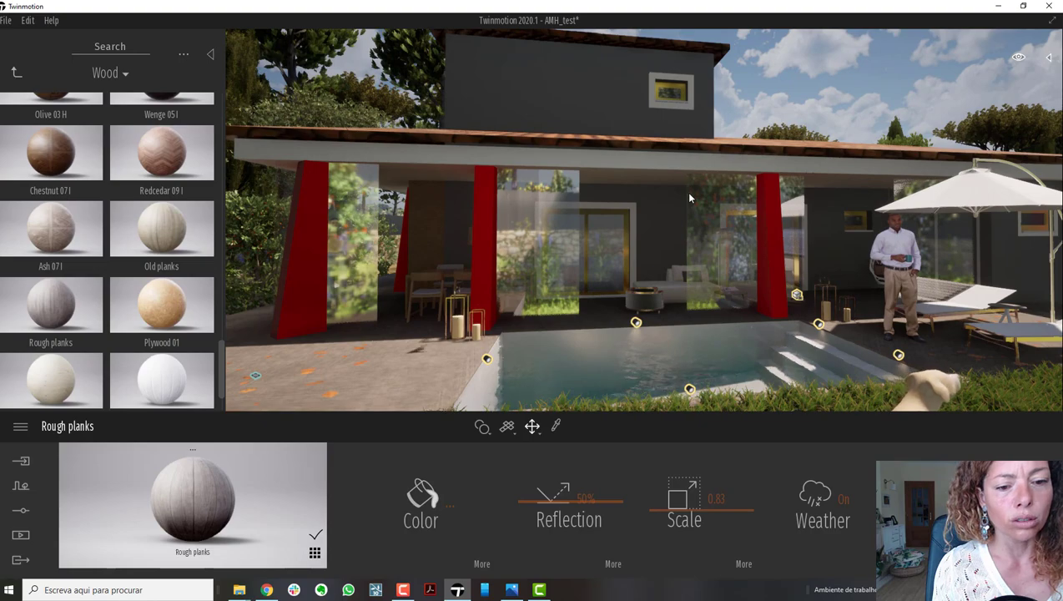
pyautogui.press('s')
pyautogui.press('s')
pyautogui.press('s')
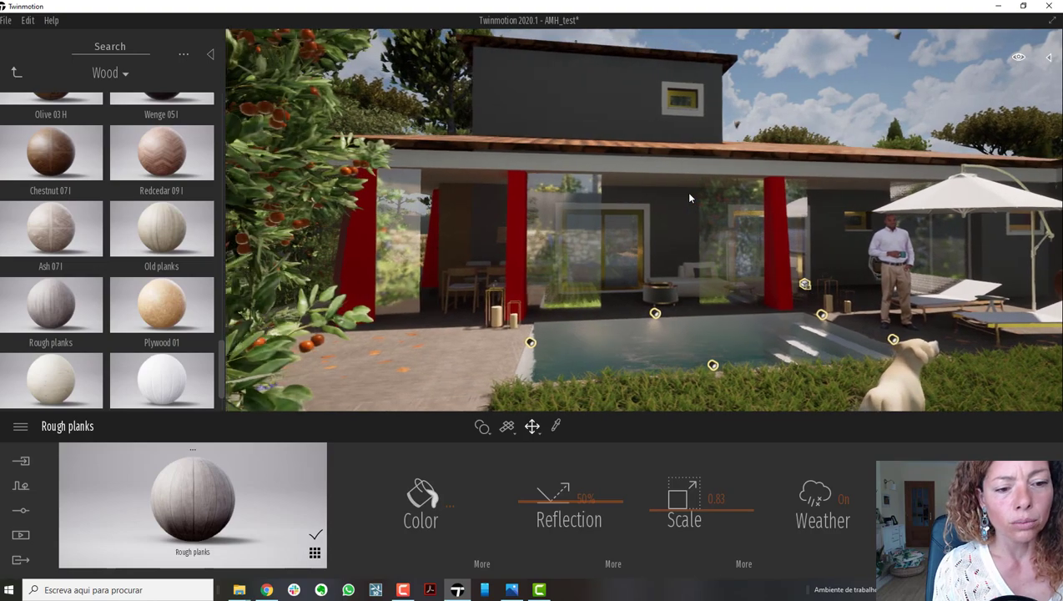
# Step: Approach the pool at a low height over the lawn and examine the deck, grass edge and covered terrace
pyautogui.press('q')
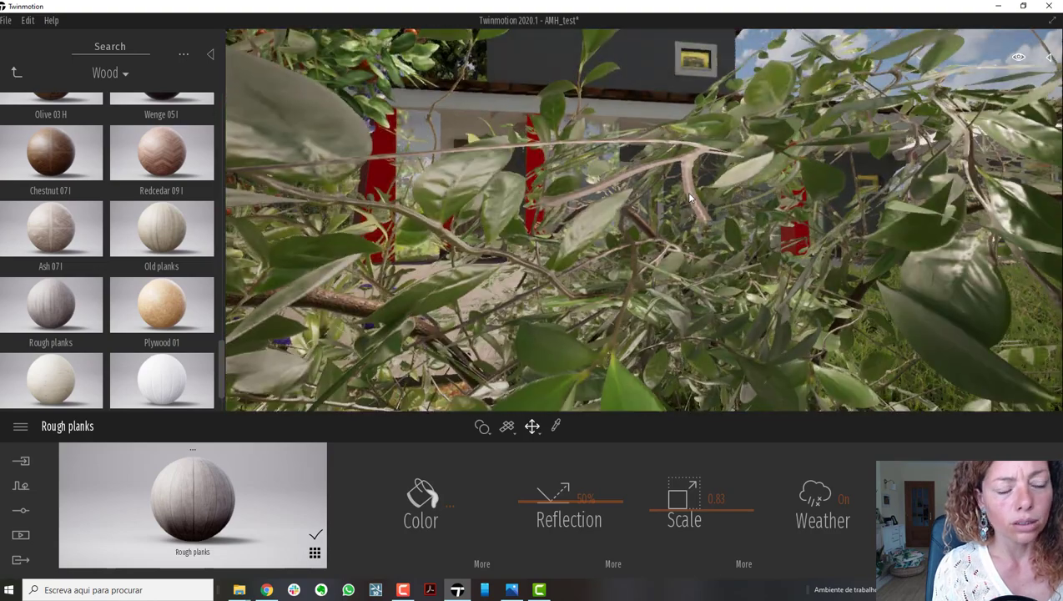
pyautogui.press('w')
pyautogui.press('w')
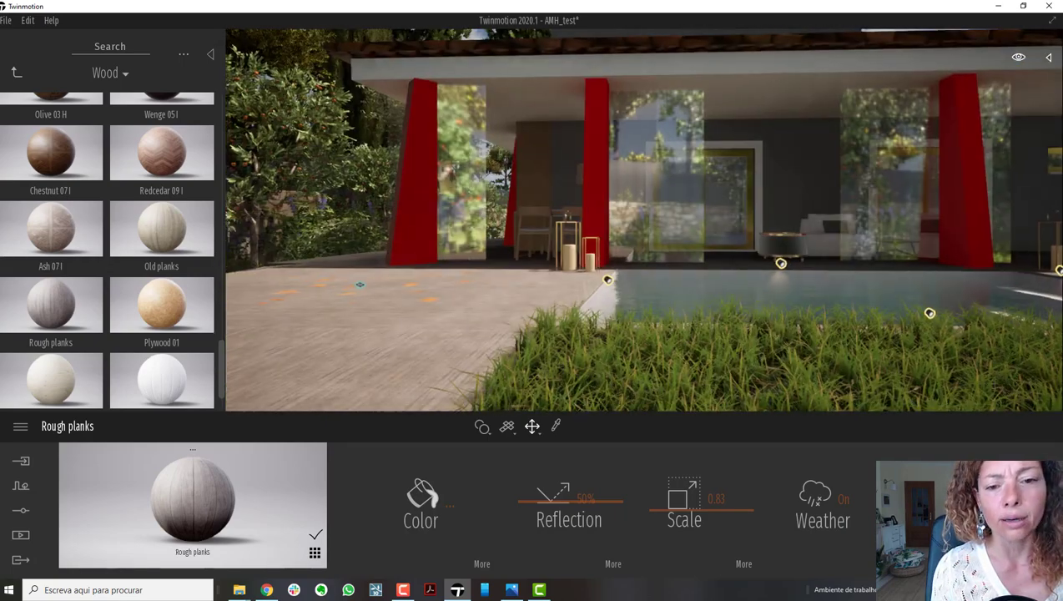
pyautogui.press('w')
pyautogui.press('q')
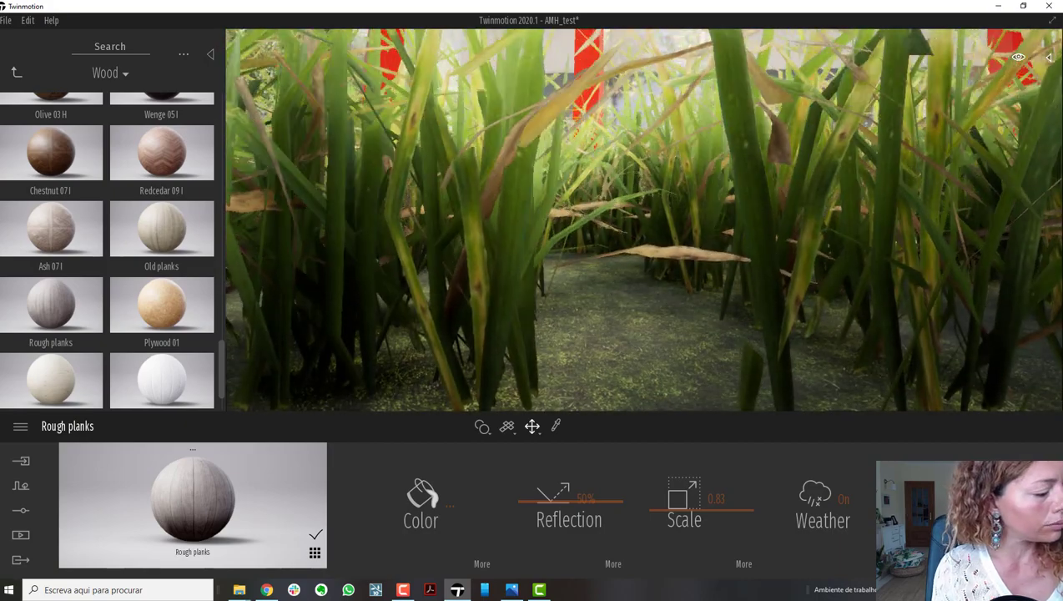
pyautogui.press('s')
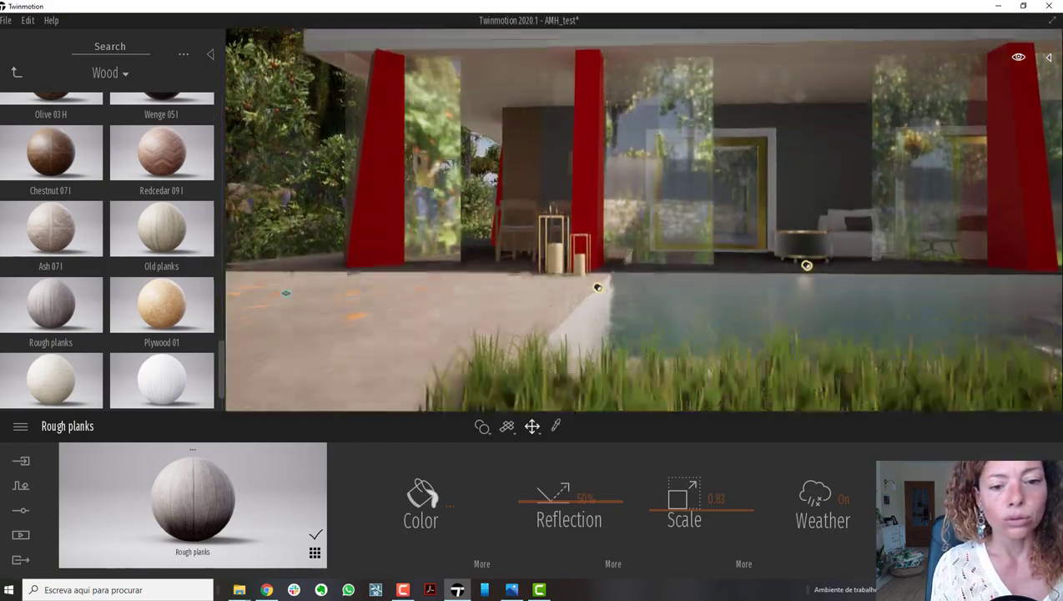